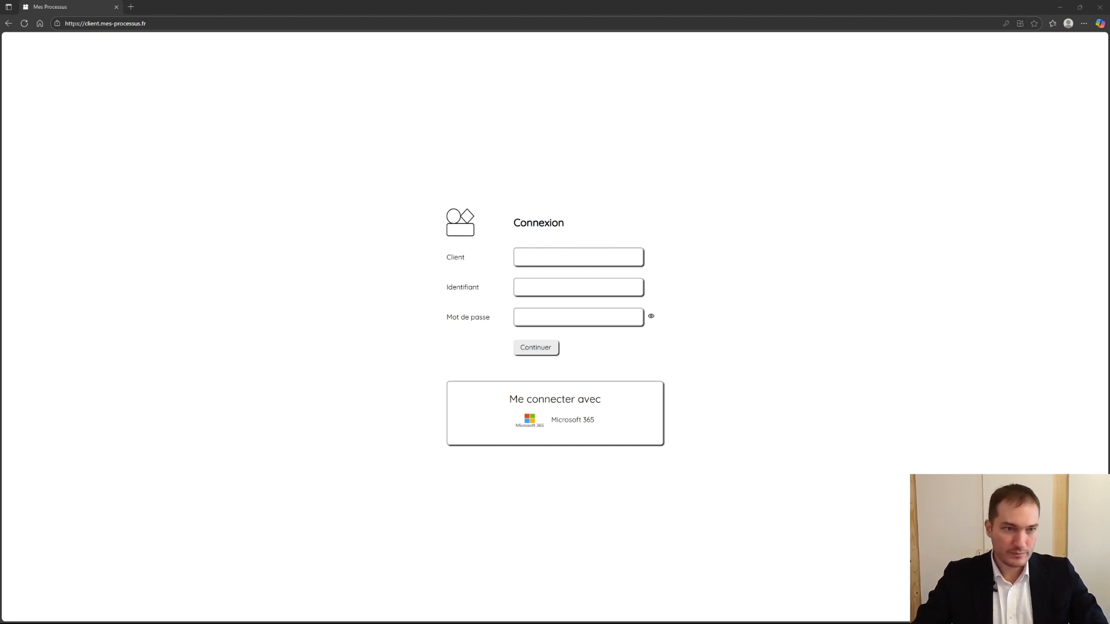
- Sign in with Microsoft 365, and review the description of the "Traiter une demande d'exercice de droits (RGPD)" workflow
left_click(581, 427)
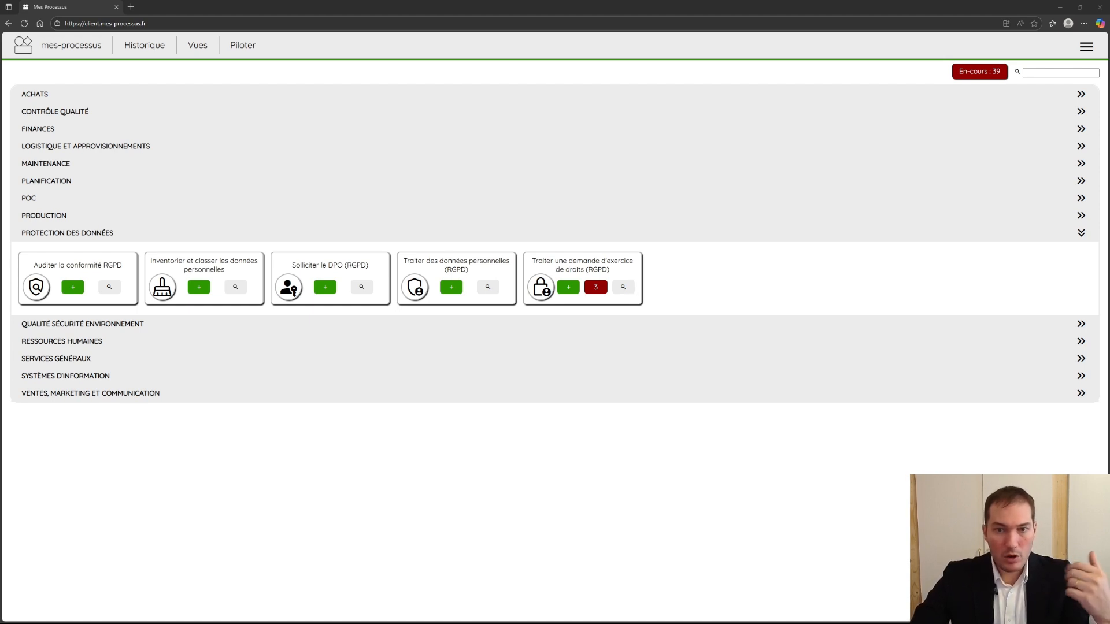
left_click(622, 287)
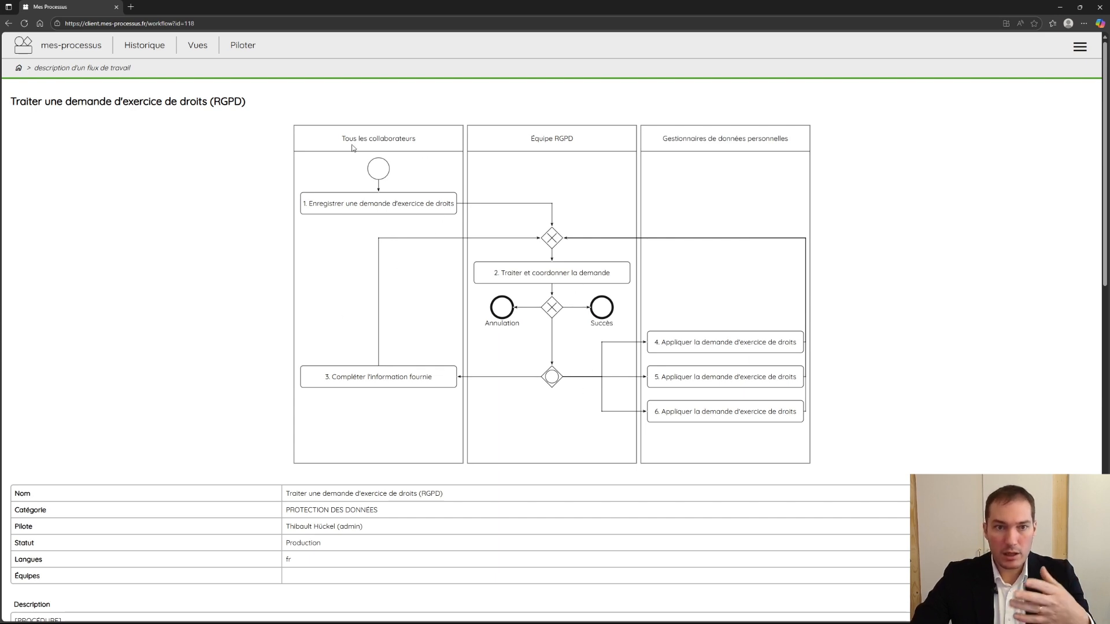
scroll(530, 336, "down", 5)
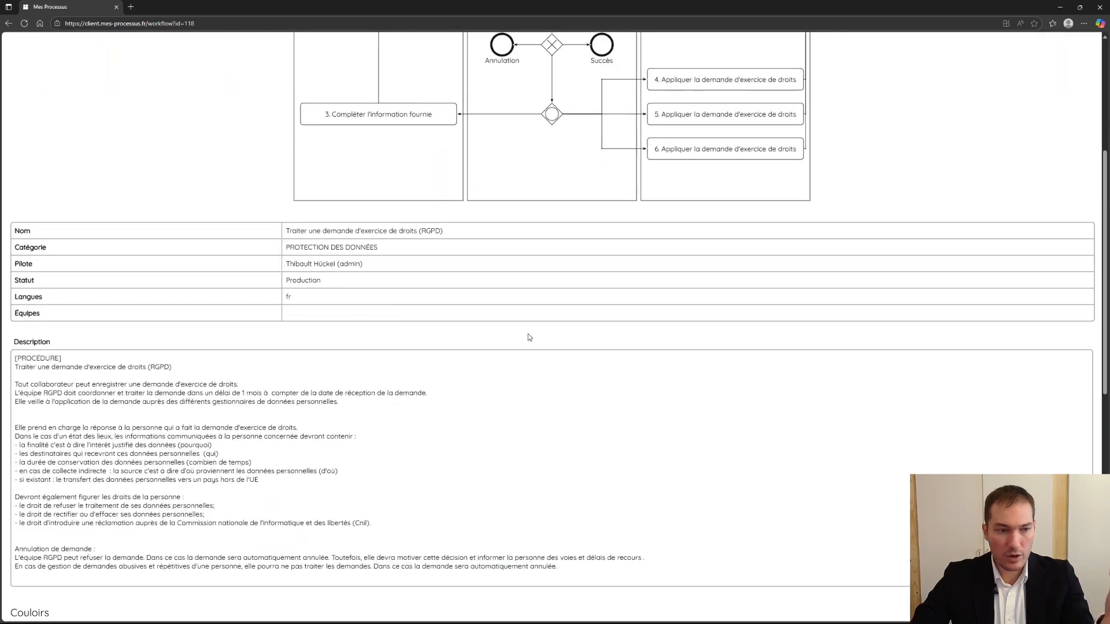
scroll(528, 334, "down", 10)
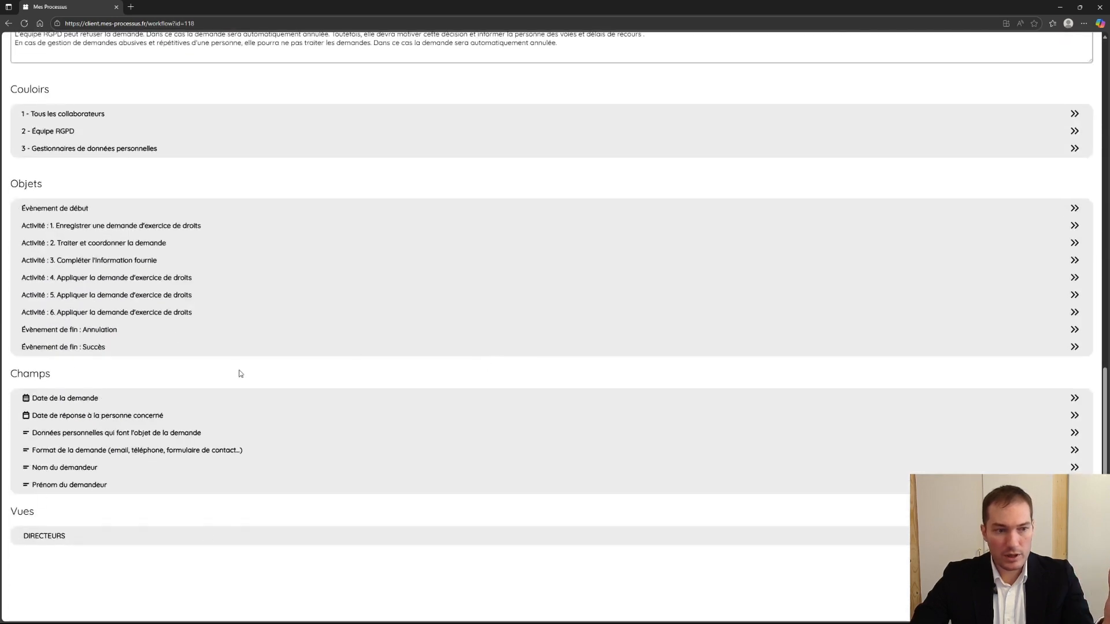
scroll(191, 438, "up", 15)
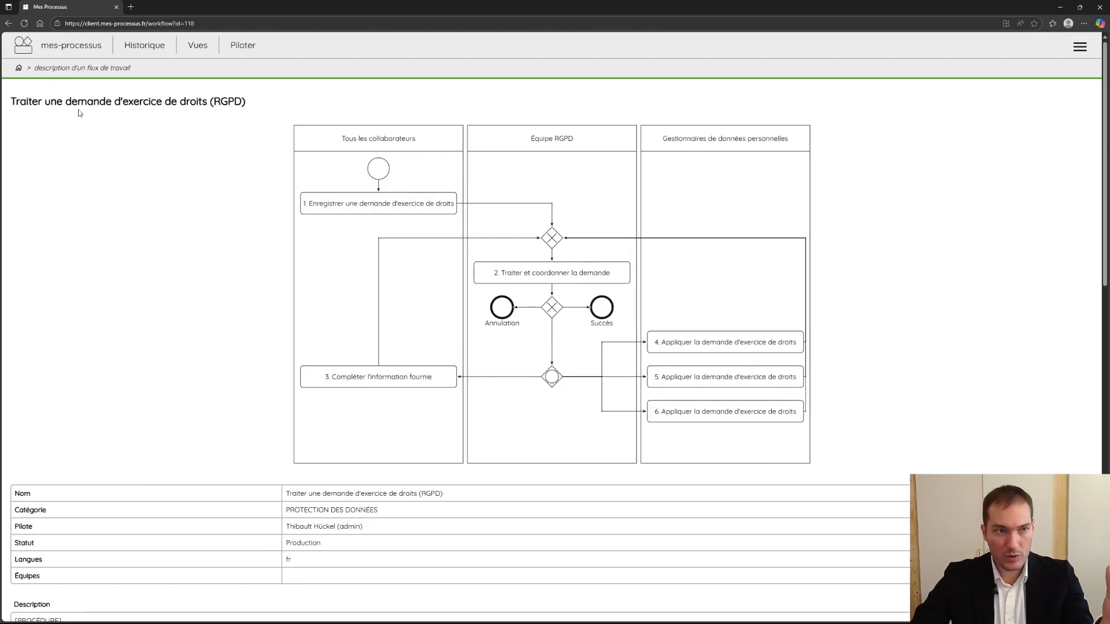
left_click(41, 46)
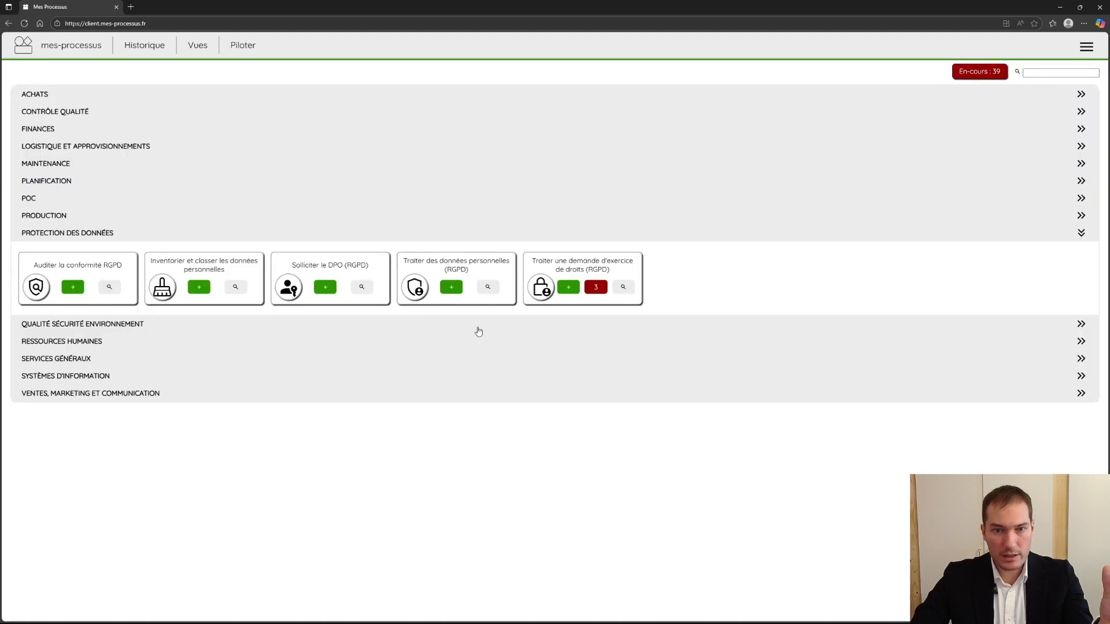
- View the blank creation form for a new "Traiter une demande d'exercice de droits (RGPD)" record, and return to the process list
left_click(568, 288)
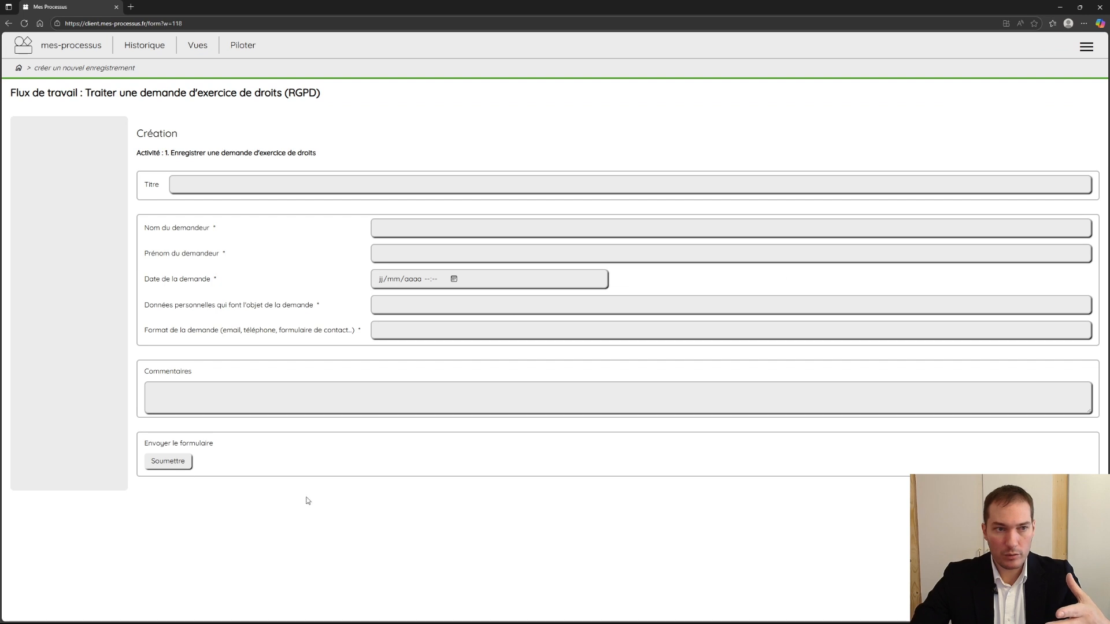
left_click(376, 395)
key("alt+Left")
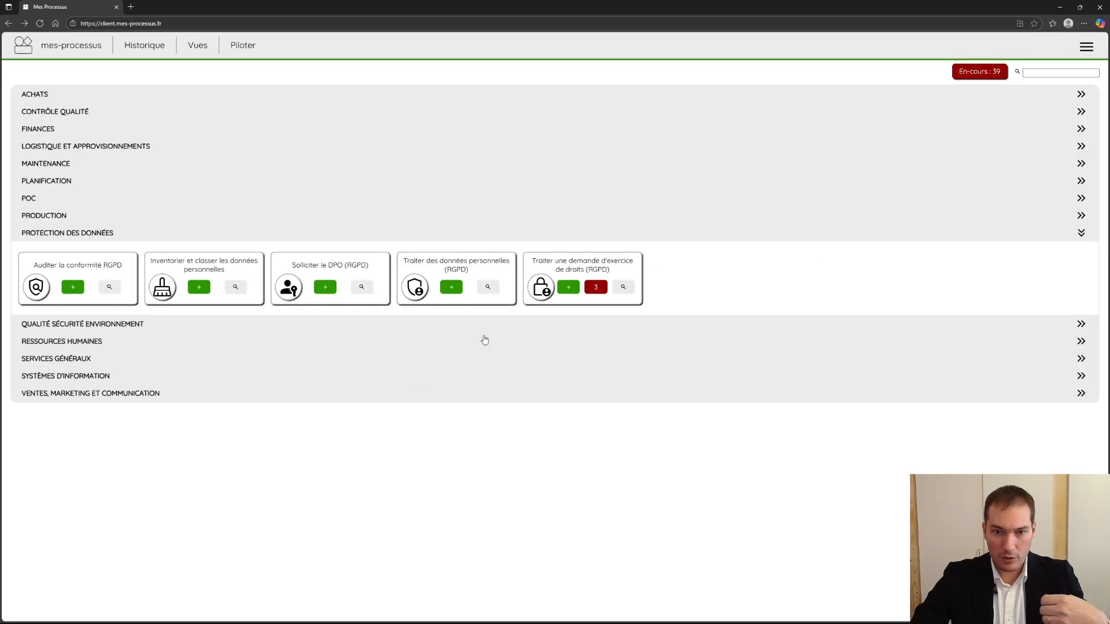
- From the ongoing RGPD rights requests, open the main overview of the personal data access request at activity 4
left_click(596, 287)
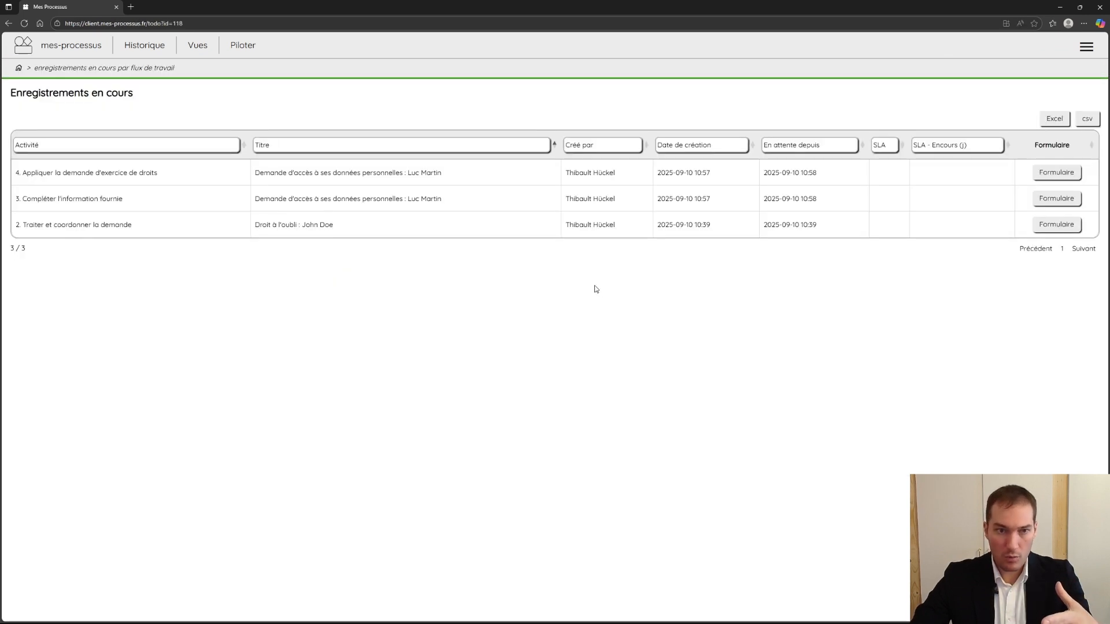
left_click(117, 178)
left_click(93, 134)
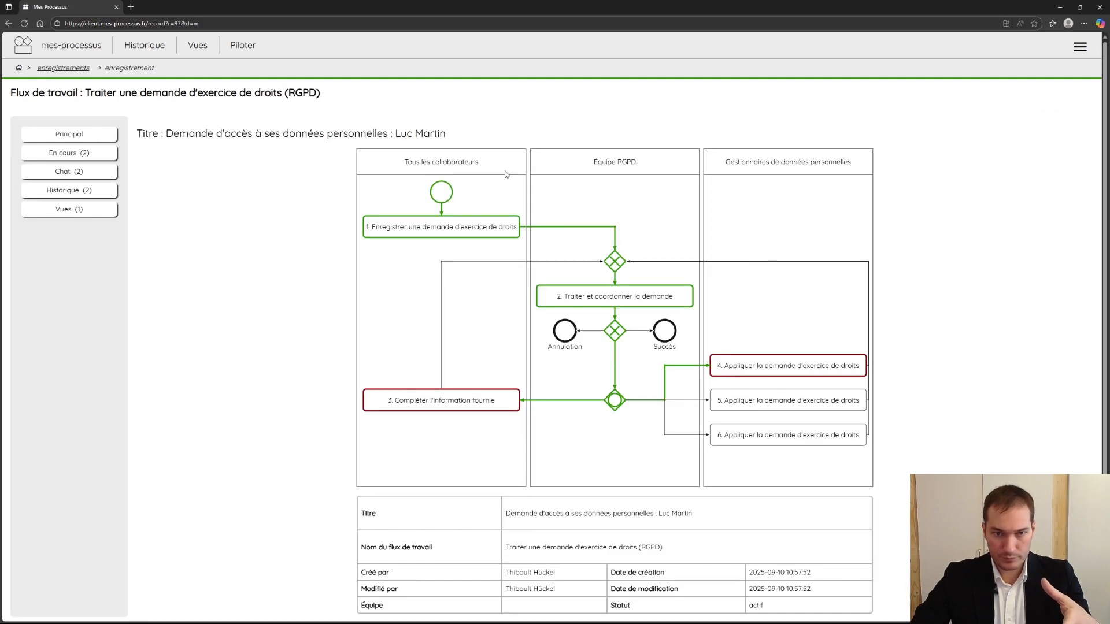
- Review the record's ongoing activities, the form for "3. Compléter l'information fournie" and the progress diagram, and return to the process list
left_click(84, 154)
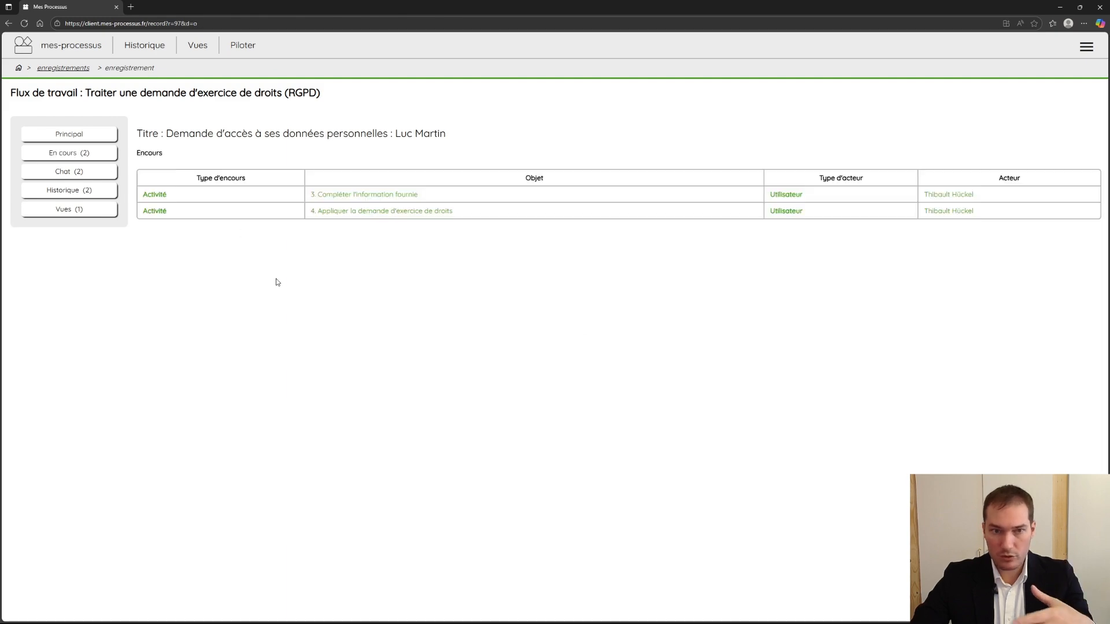
left_click(322, 199)
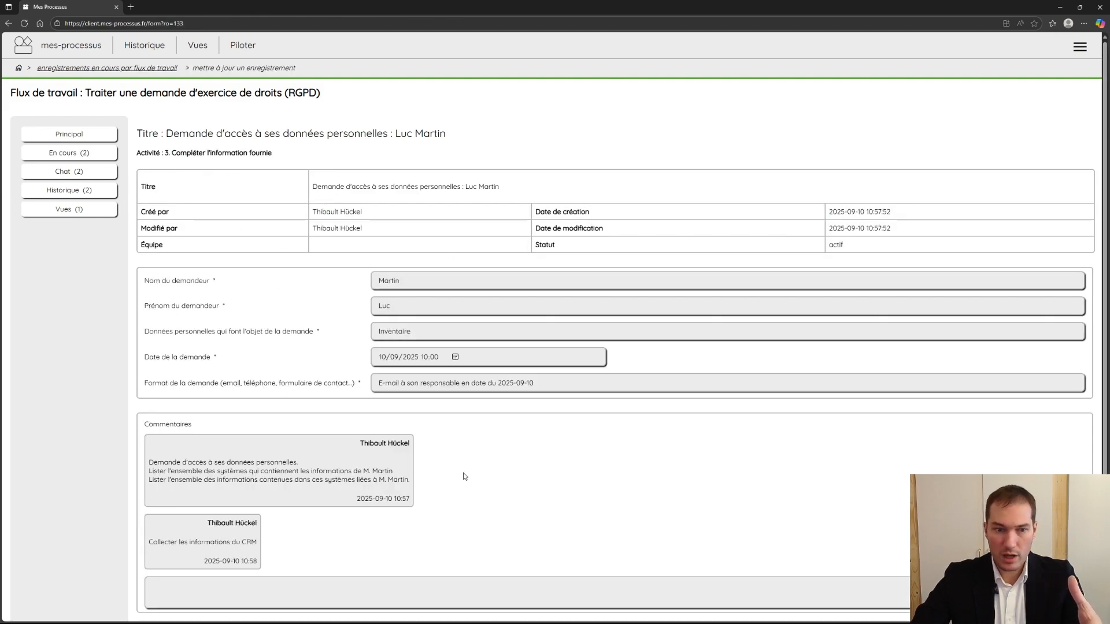
scroll(405, 439, "down", 3)
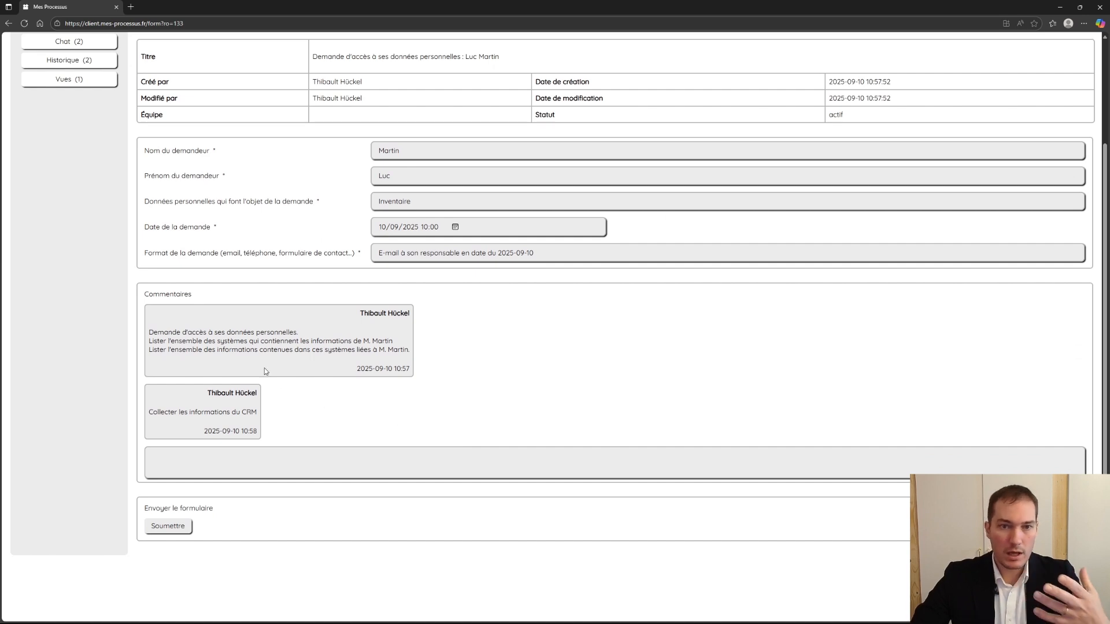
scroll(307, 428, "up", 3)
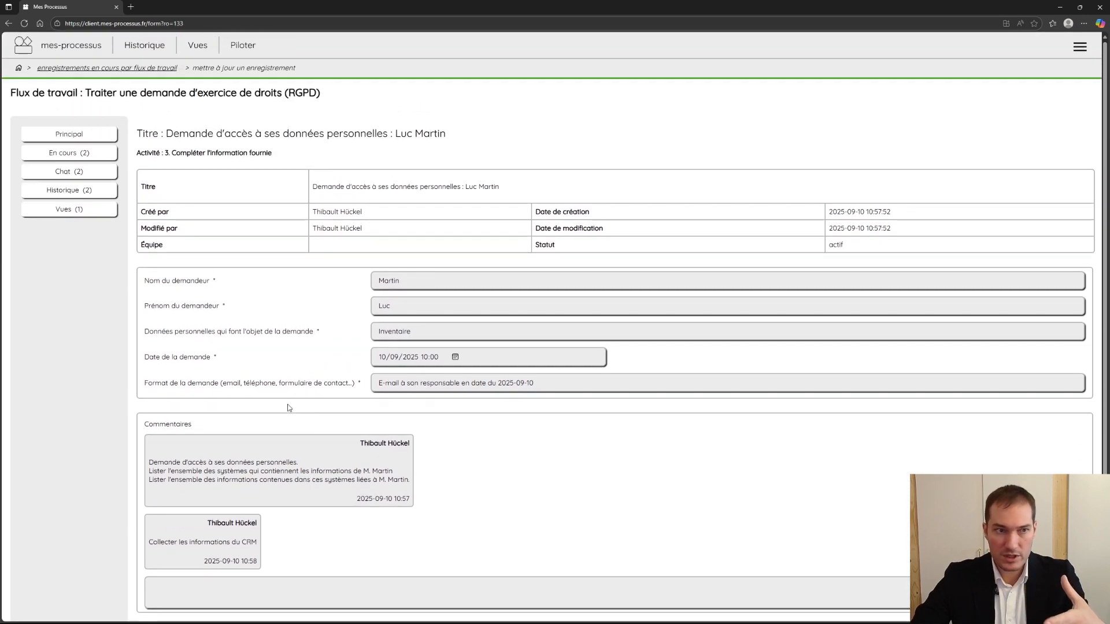
left_click(103, 136)
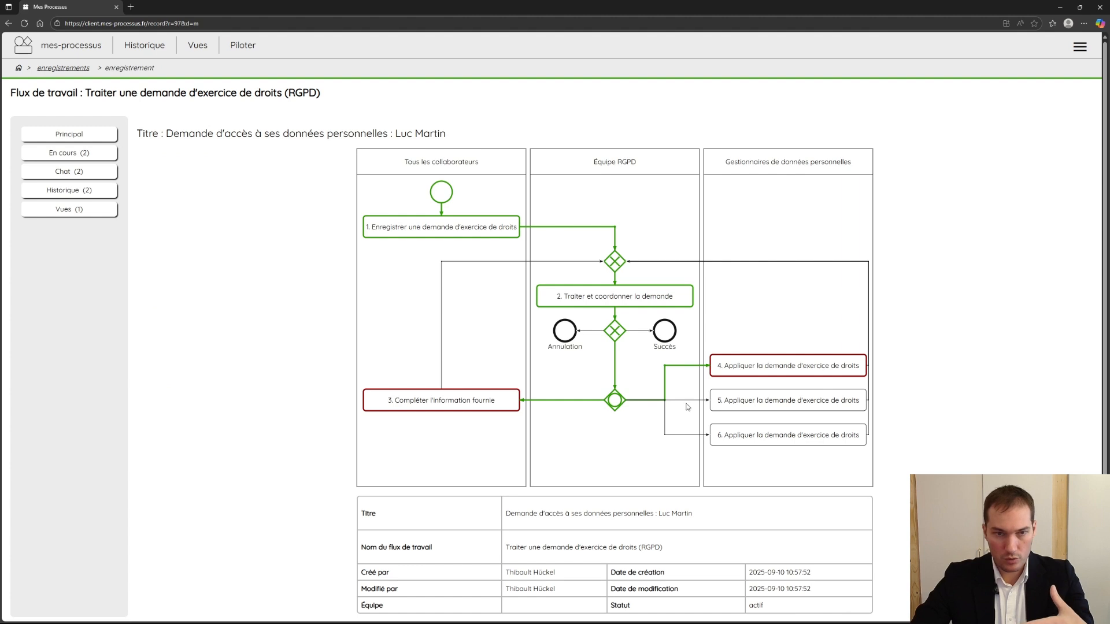
left_click(65, 46)
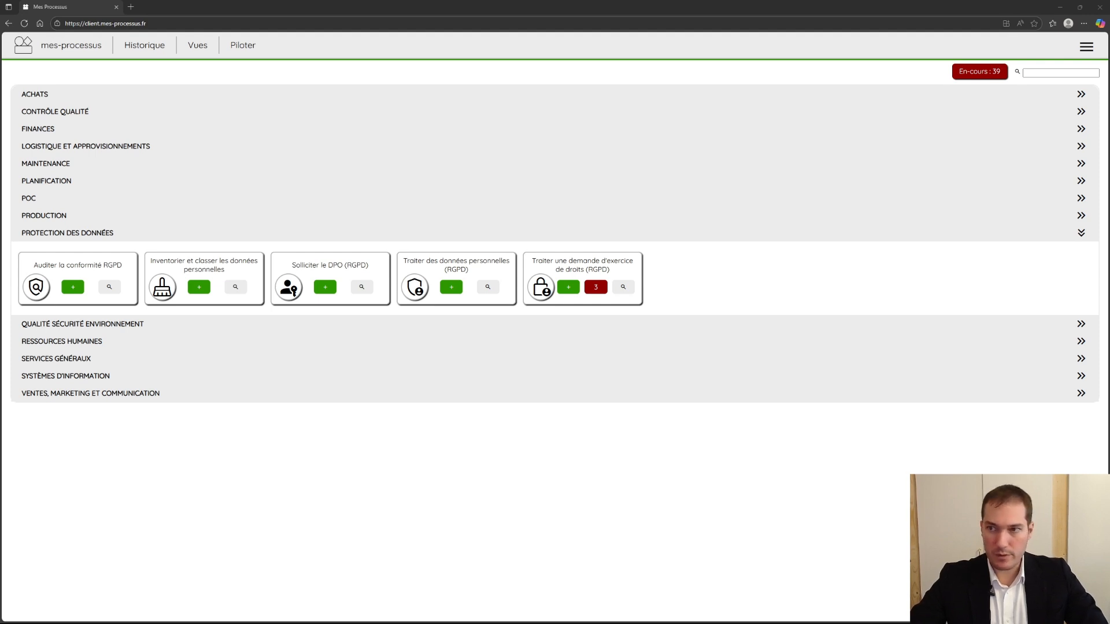
- Create a workflow draft from the existing "Demander un achat au catalogue" workflow and advance to its general description
left_click(1086, 47)
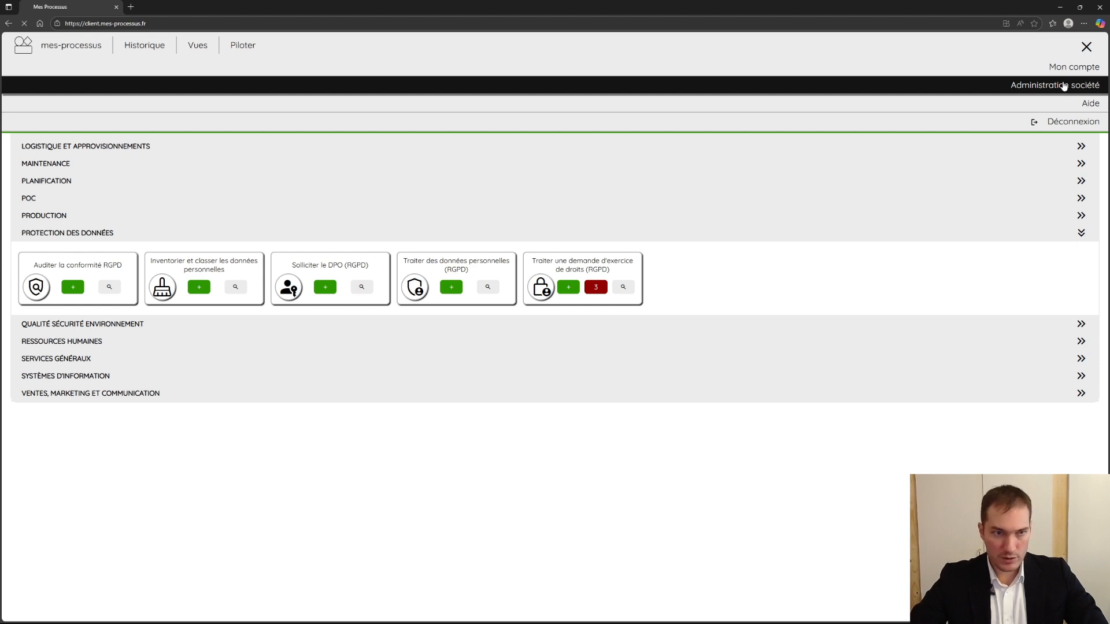
left_click(1065, 86)
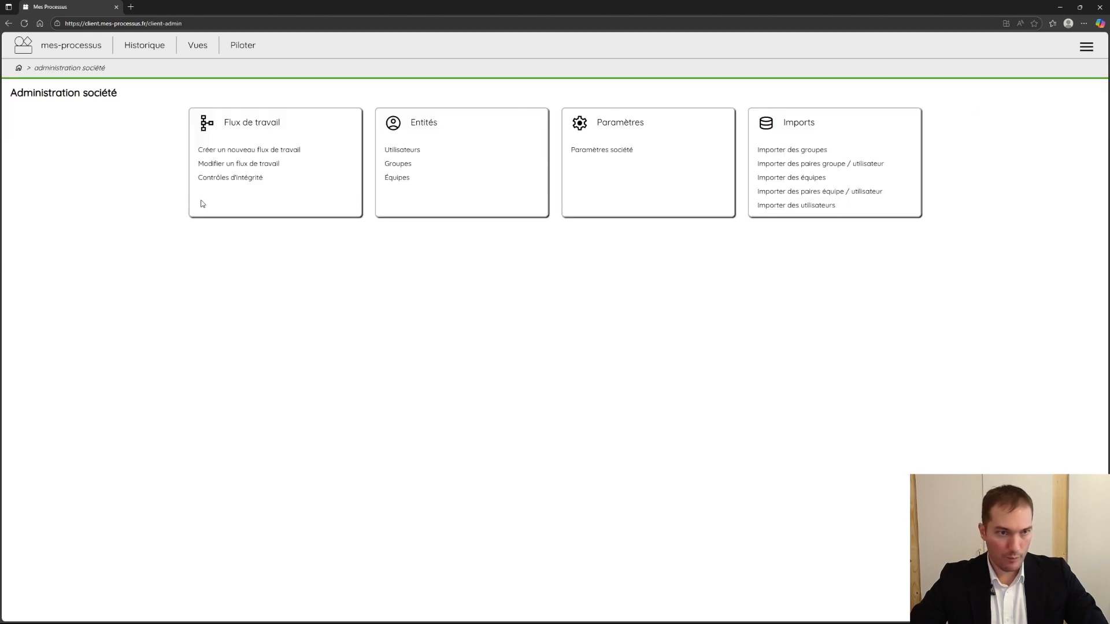
left_click(268, 151)
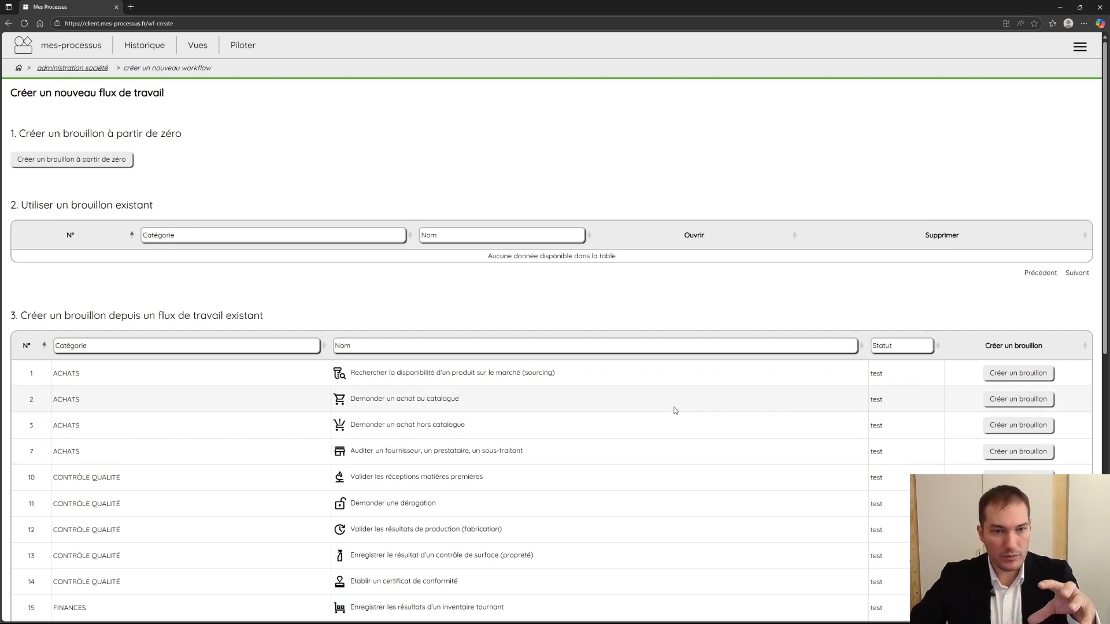
left_click(1036, 404)
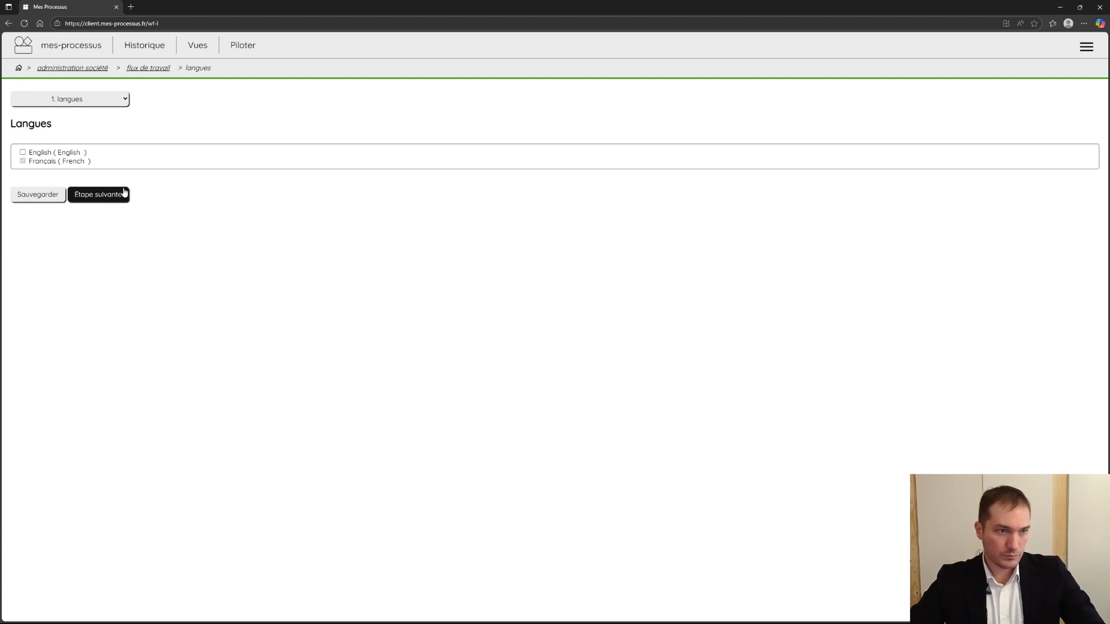
left_click(108, 198)
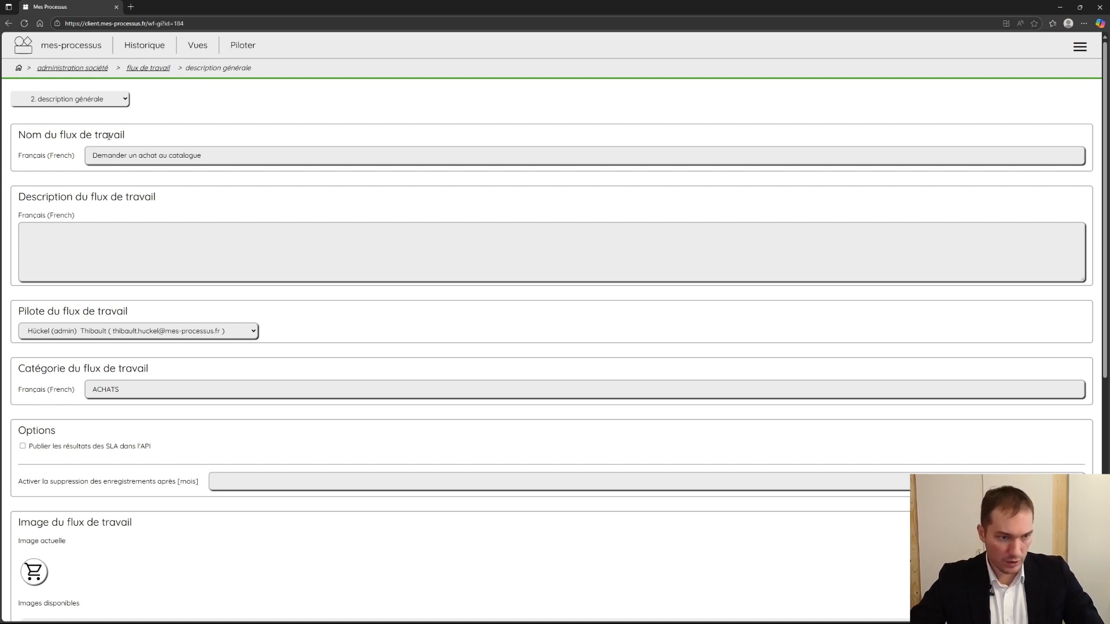
- Review the draft's general description, options and image settings, and advance to the flowchart stage
scroll(441, 446, "down", 4)
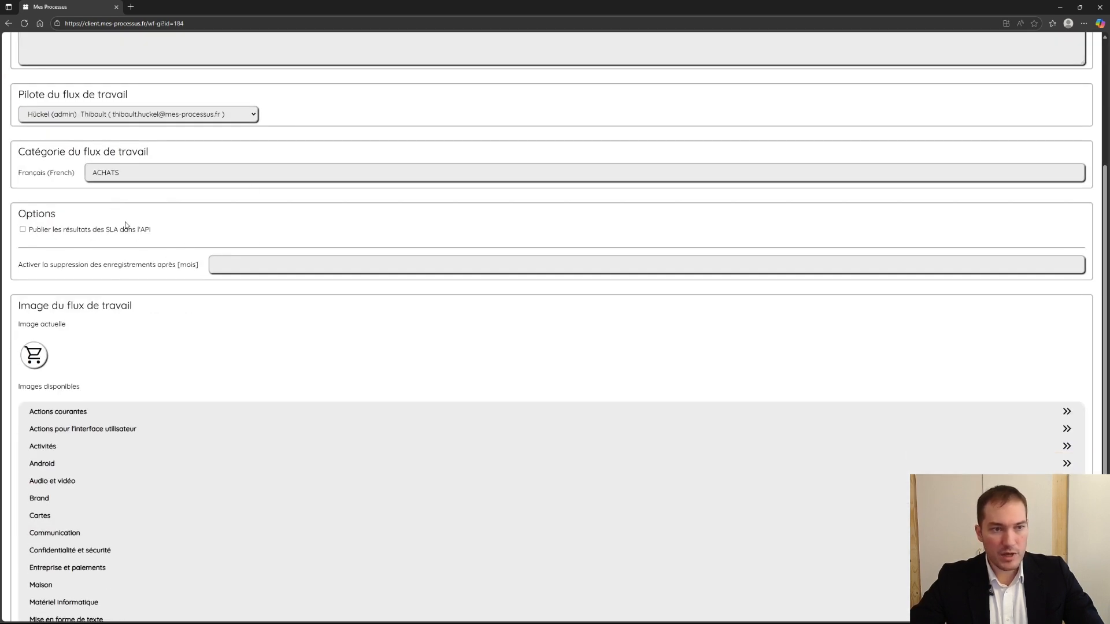
left_click(227, 263)
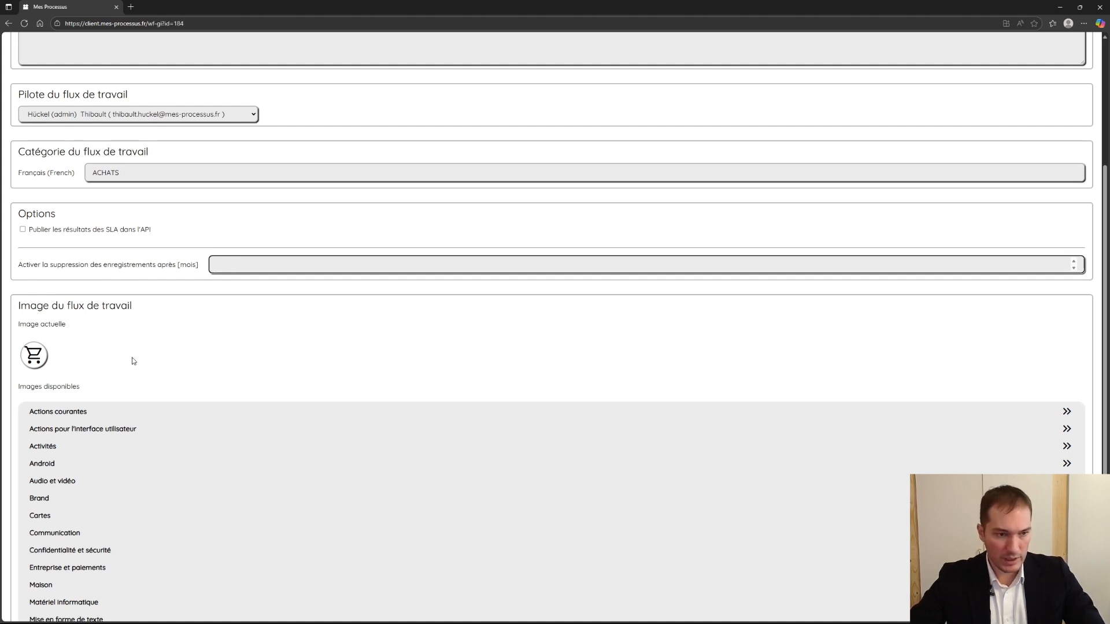
scroll(133, 360, "down", 3)
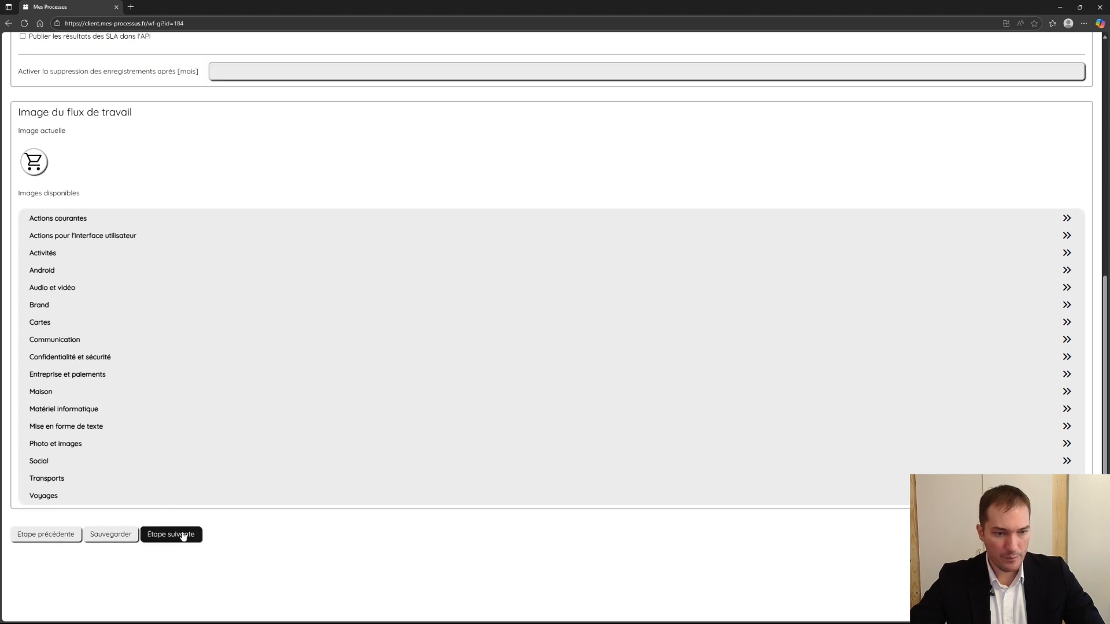
left_click(183, 536)
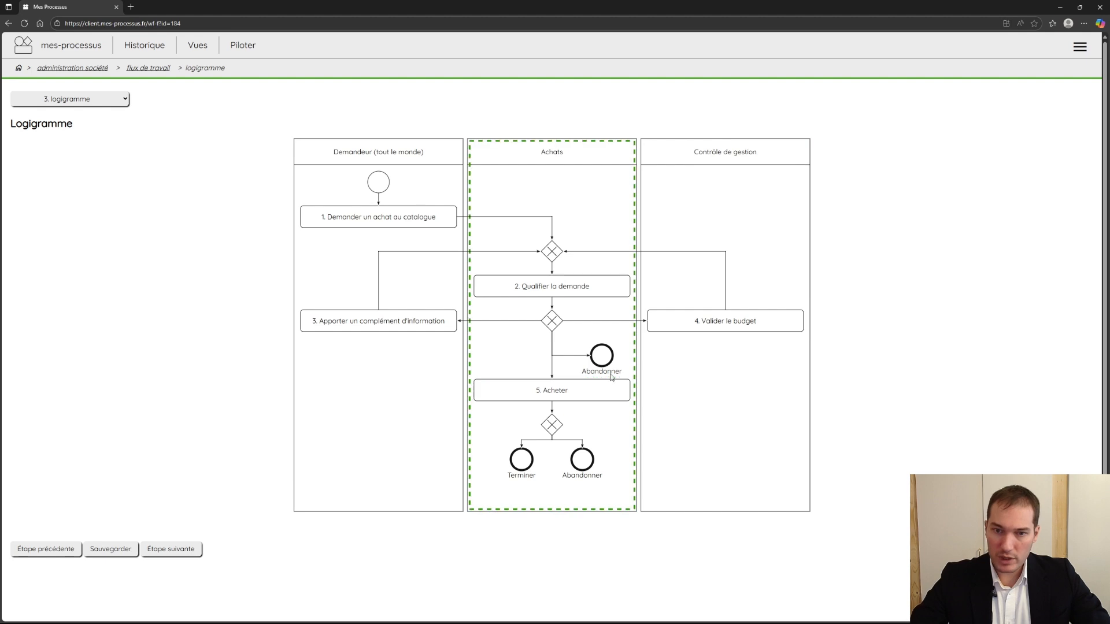
- Add a lane to the flowchart after Contrôle de gestion and delete it again
right_click(670, 417)
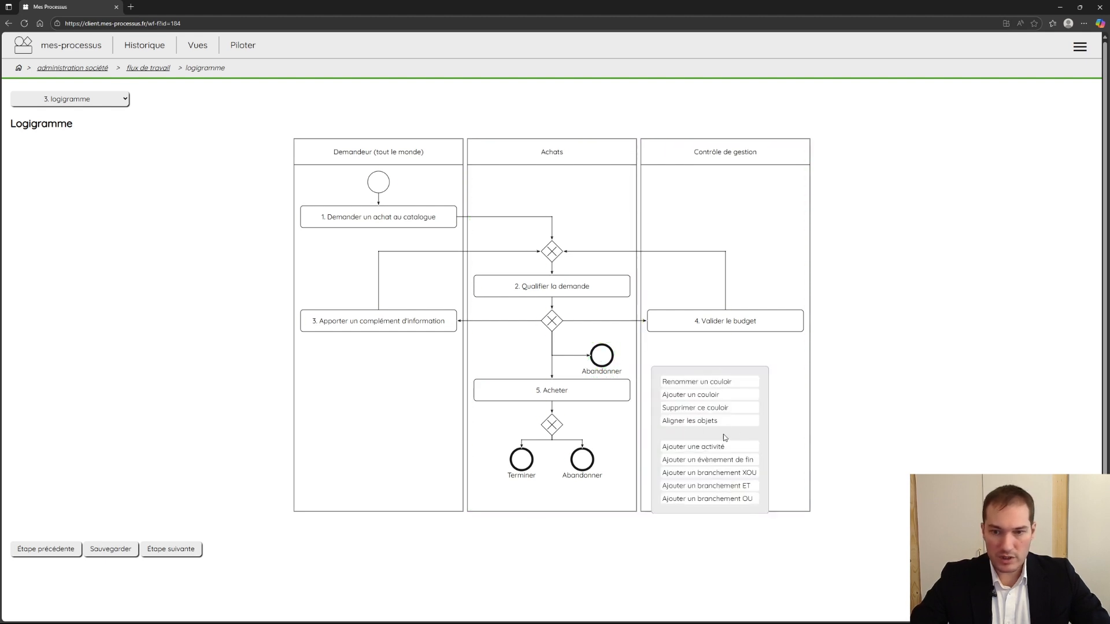
left_click(723, 394)
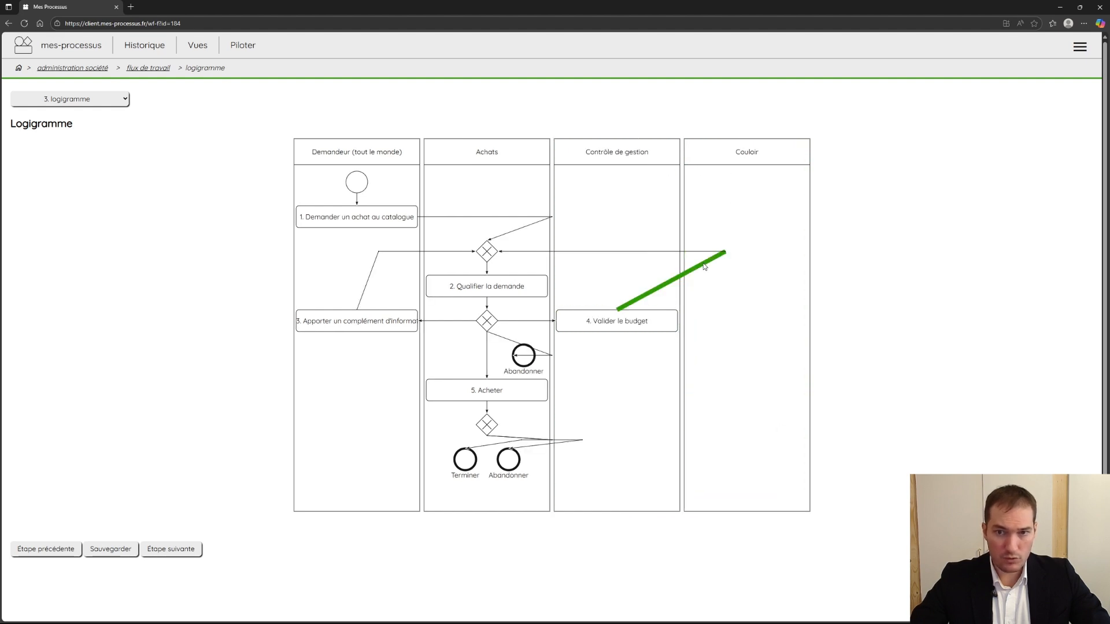
right_click(713, 207)
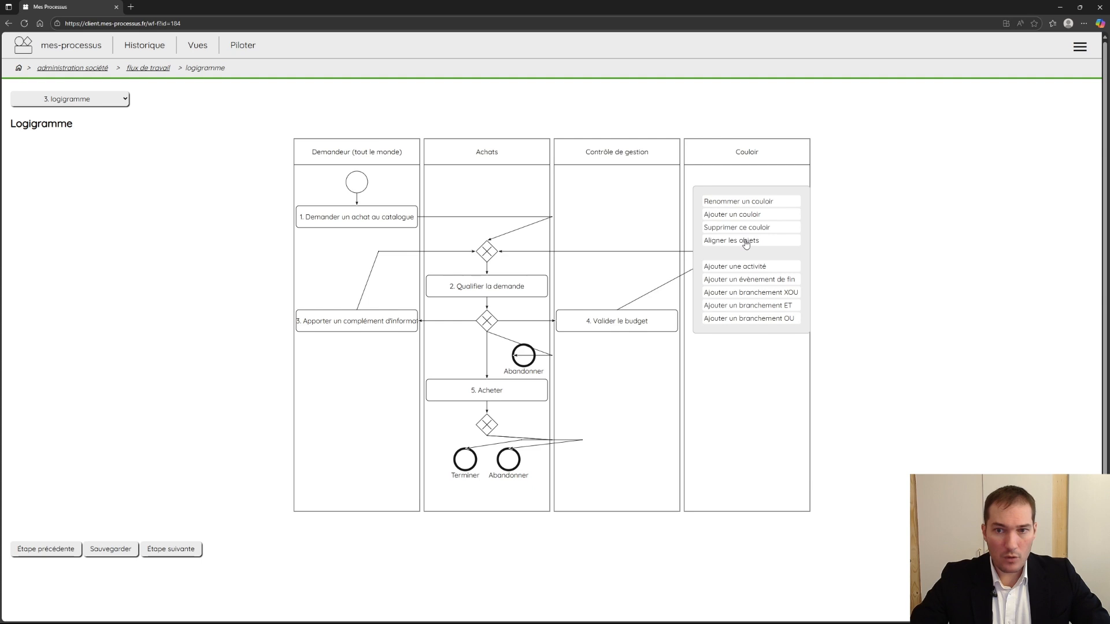
left_click(738, 232)
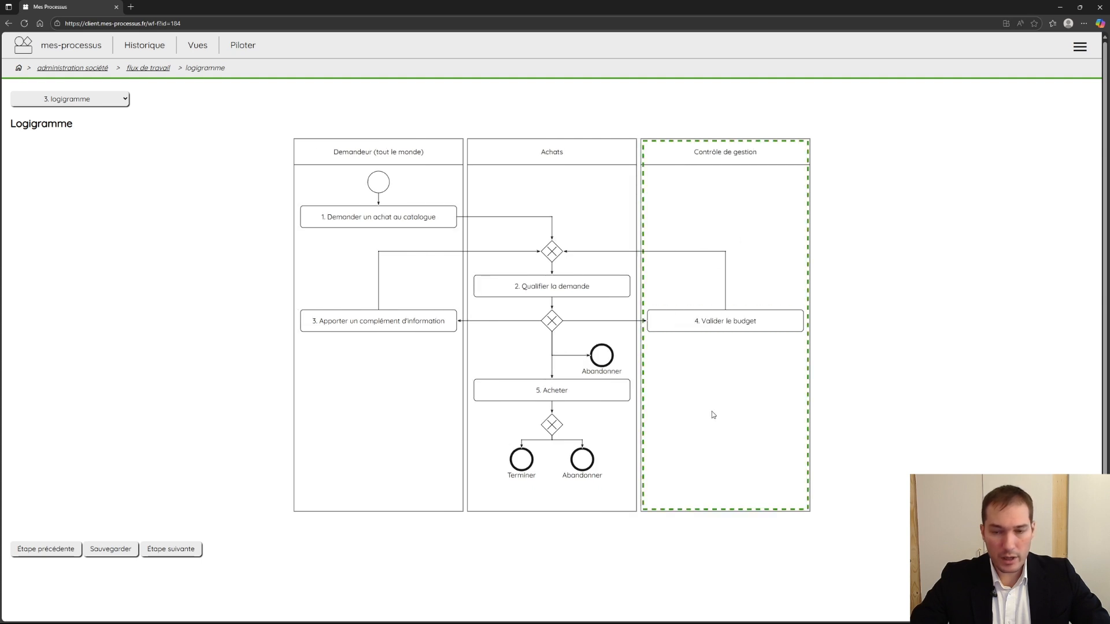
- Add an activity at the bottom of the Contrôle de gestion lane and link the gateway below "5. Acheter" to it
right_click(727, 460)
left_click(744, 435)
left_click_drag(717, 459, 725, 425)
left_click_drag(563, 425, 648, 425)
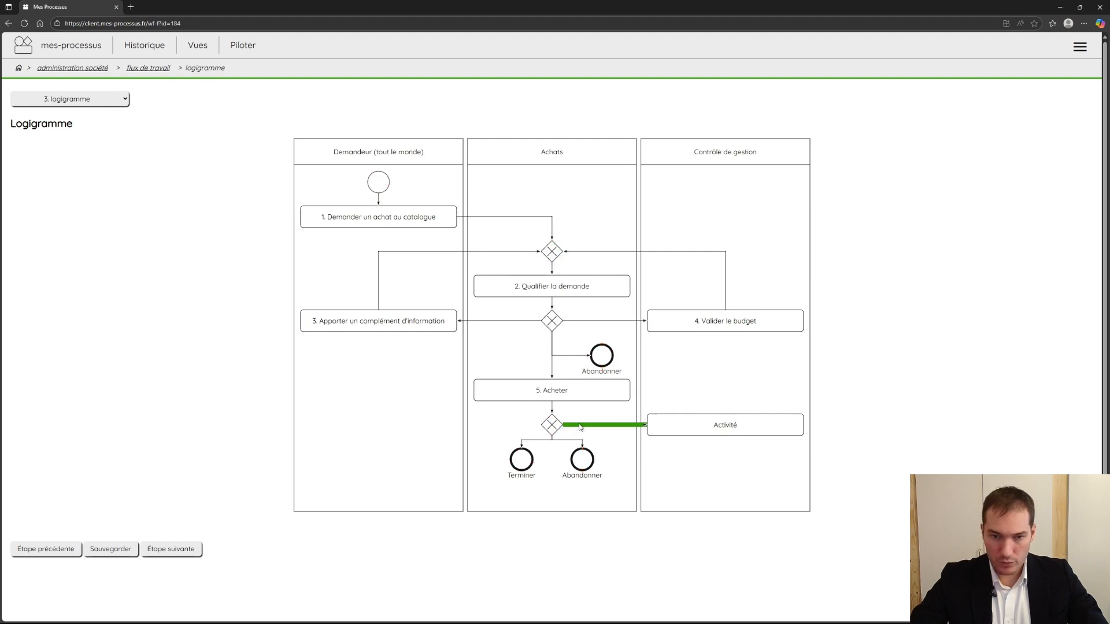
right_click(712, 426)
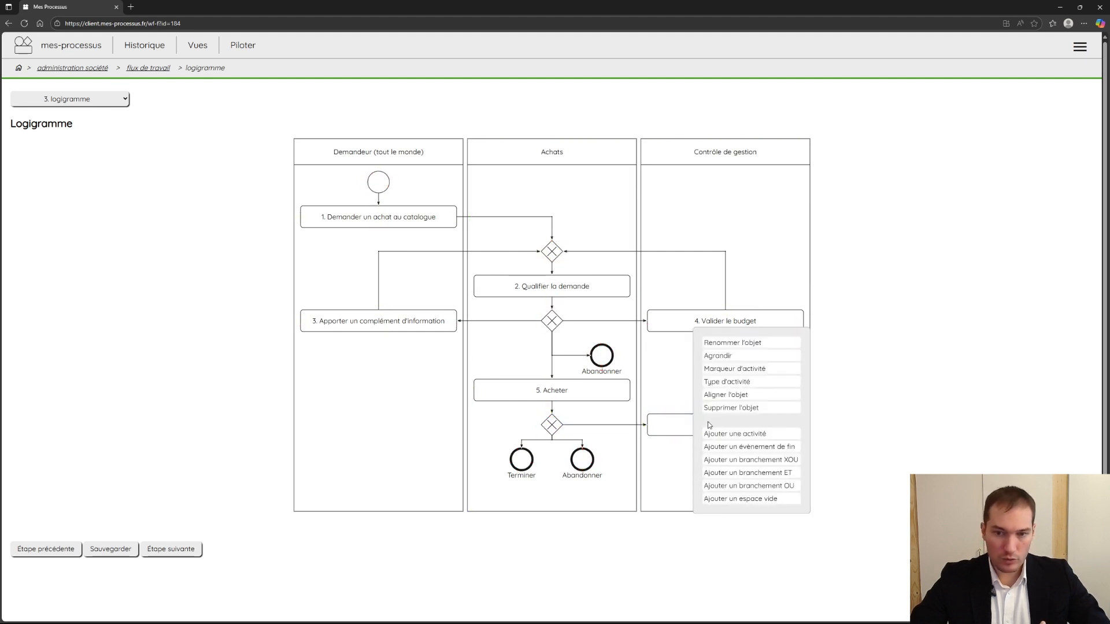
left_click(746, 376)
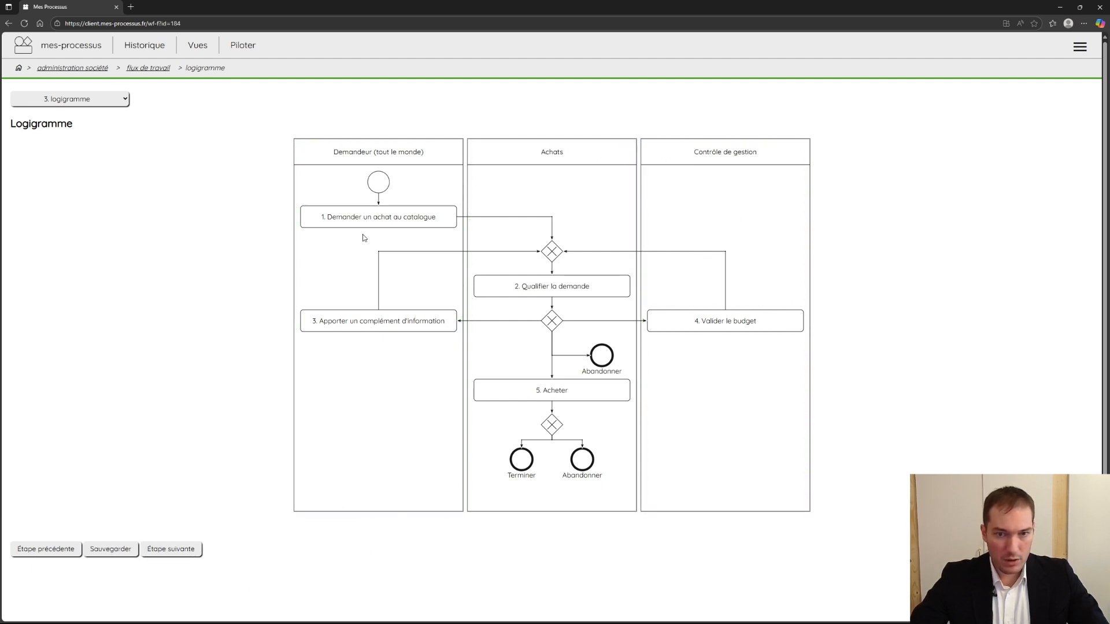
- Shift the upper Abandonner end event slightly to the right in the Achats lane and save the flowchart
mouse_move(601, 354)
left_mouse_down()
mouse_move(668, 352)
mouse_move(605, 354)
left_mouse_up()
left_click(118, 552)
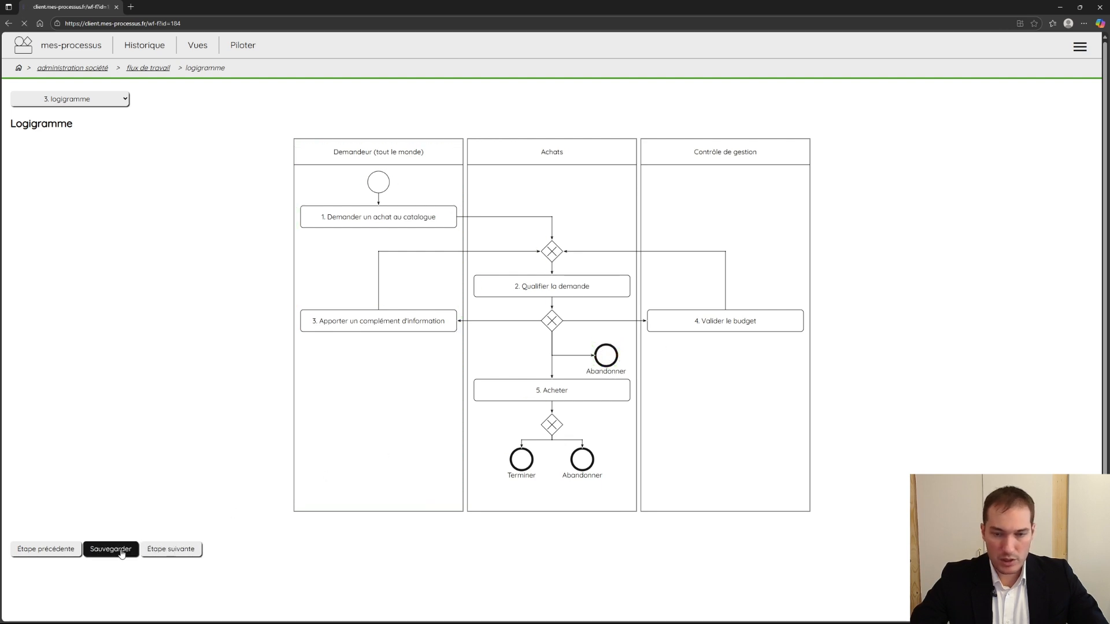
- Advance to the draft's fields and open the Article field for editing
left_click(151, 552)
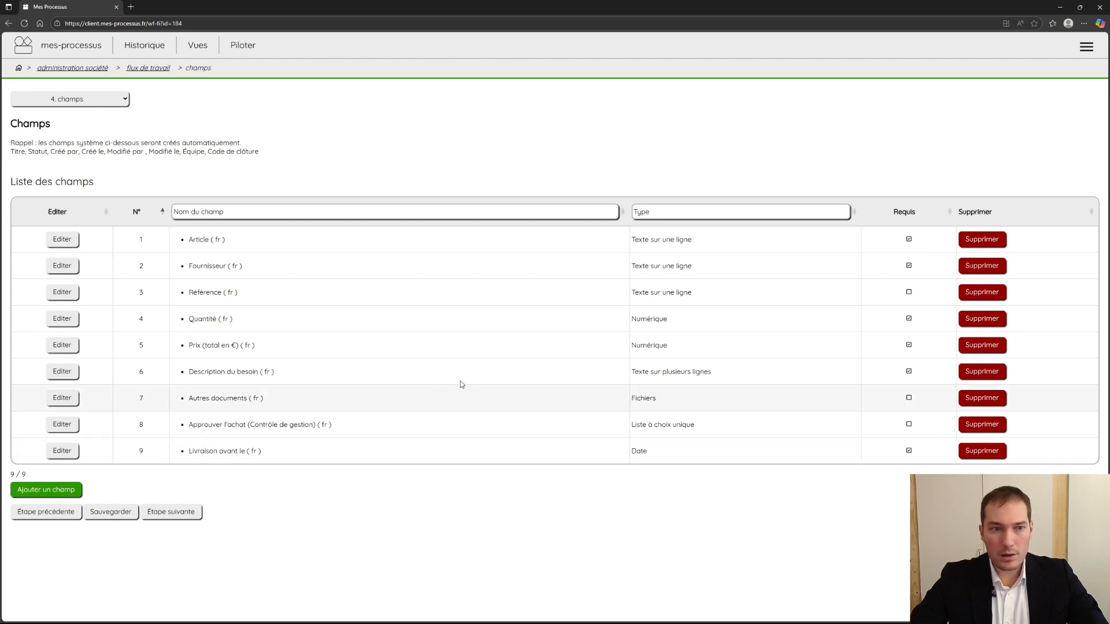
left_click(62, 239)
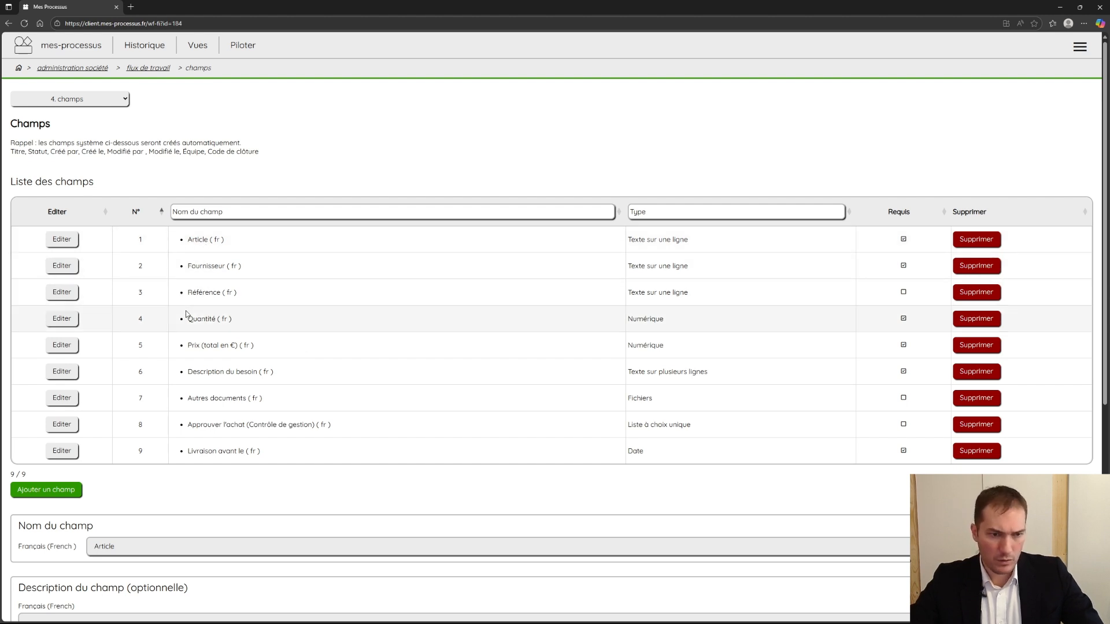
- Review the field types offered for the Article field, and advance to the triggers and translations stage
scroll(379, 446, "down", 3)
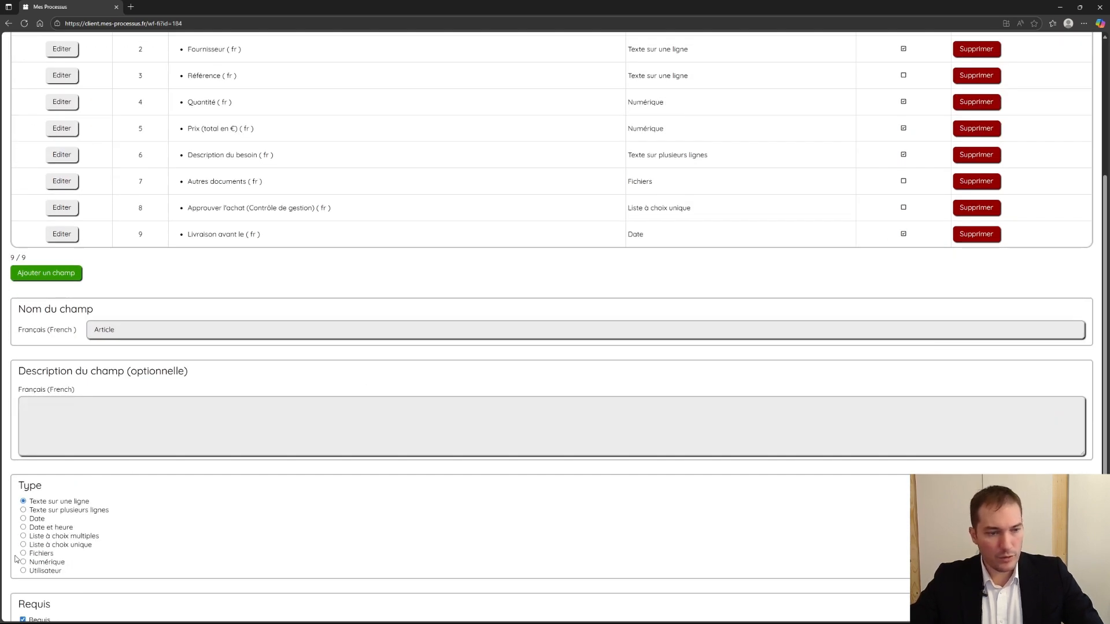
left_click_drag(15, 484, 144, 574)
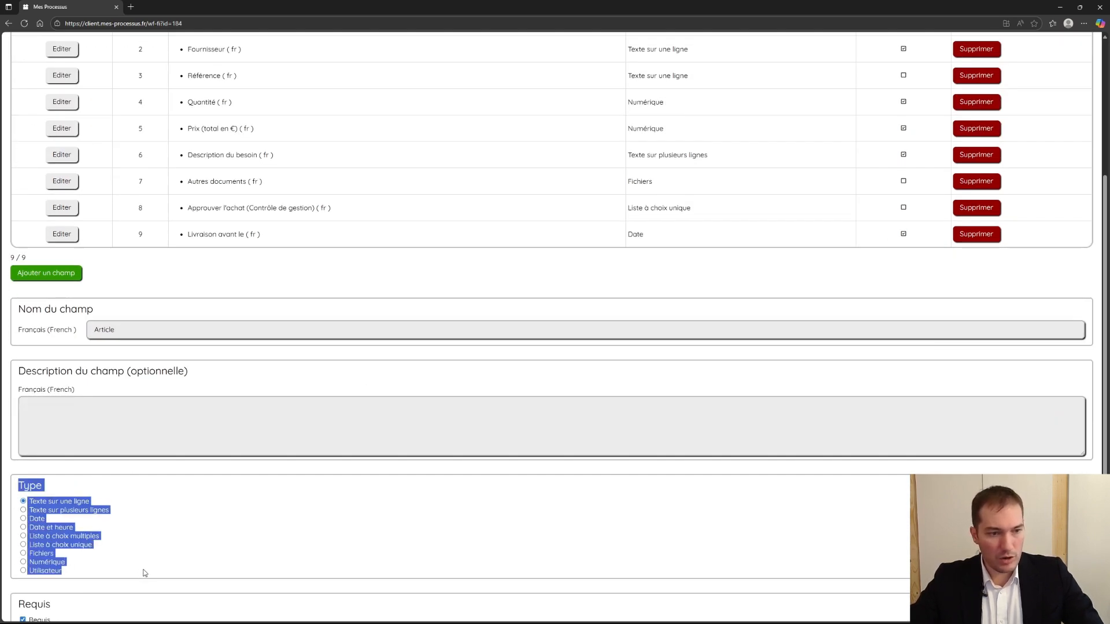
left_click(219, 585)
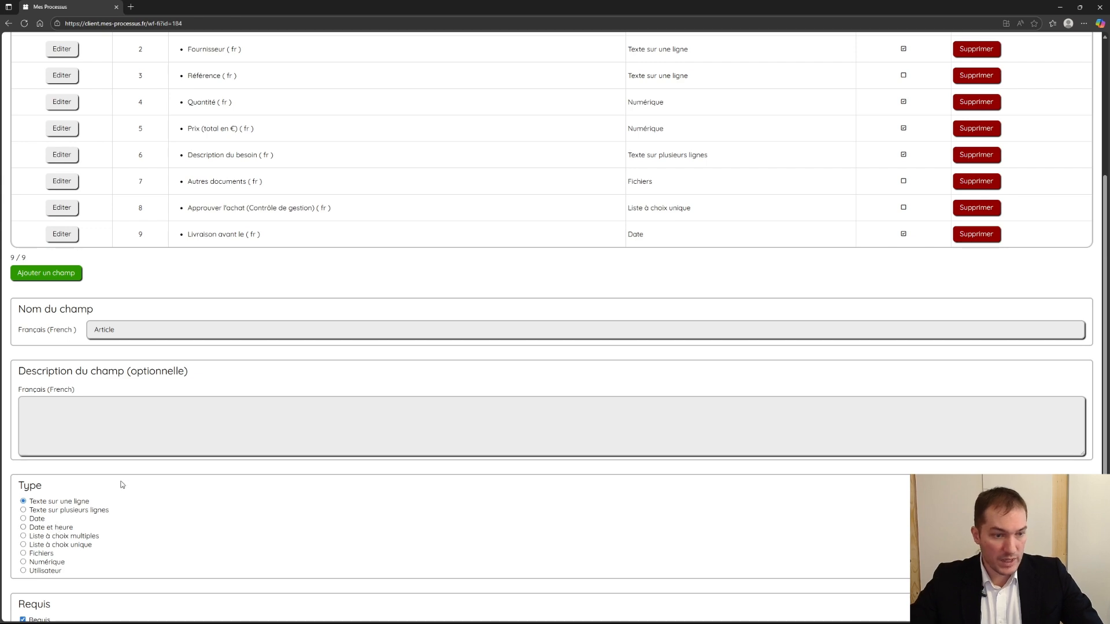
scroll(265, 347, "up", 4)
scroll(133, 347, "down", 6)
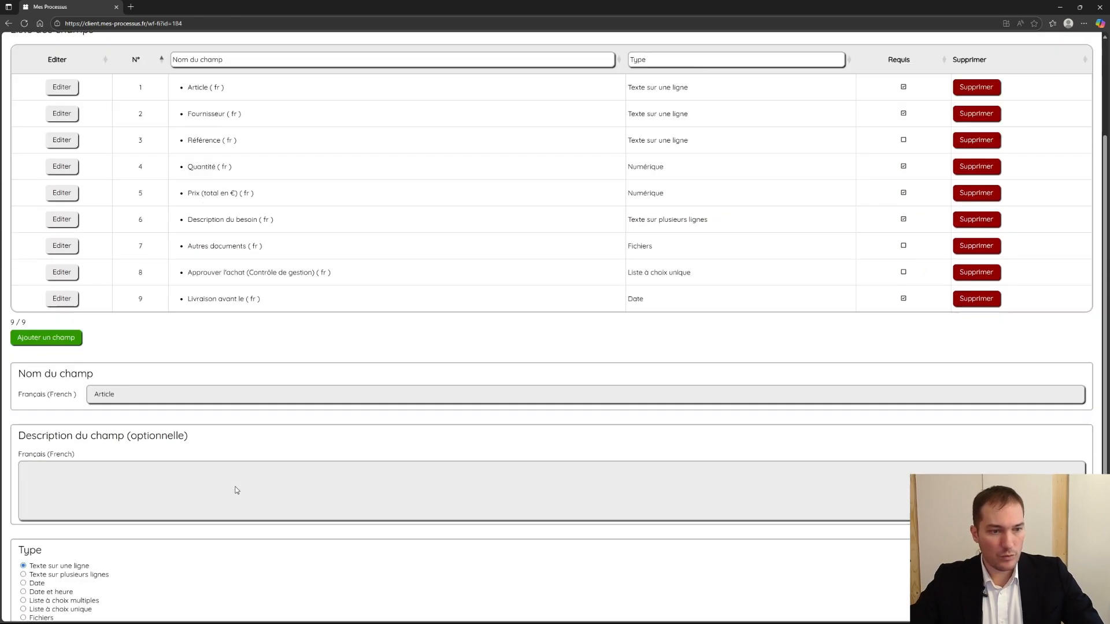
left_click(176, 533)
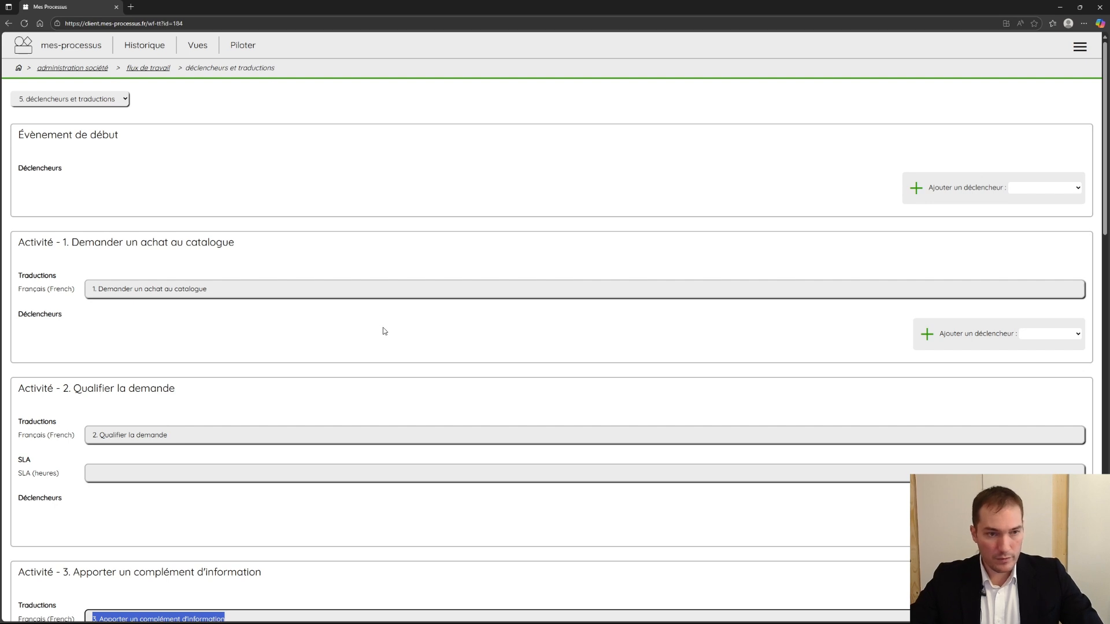
- Review the translations, SLA and triggers of the activities and end events, and advance to the fields per activity
scroll(382, 330, "down", 5)
left_click(507, 258)
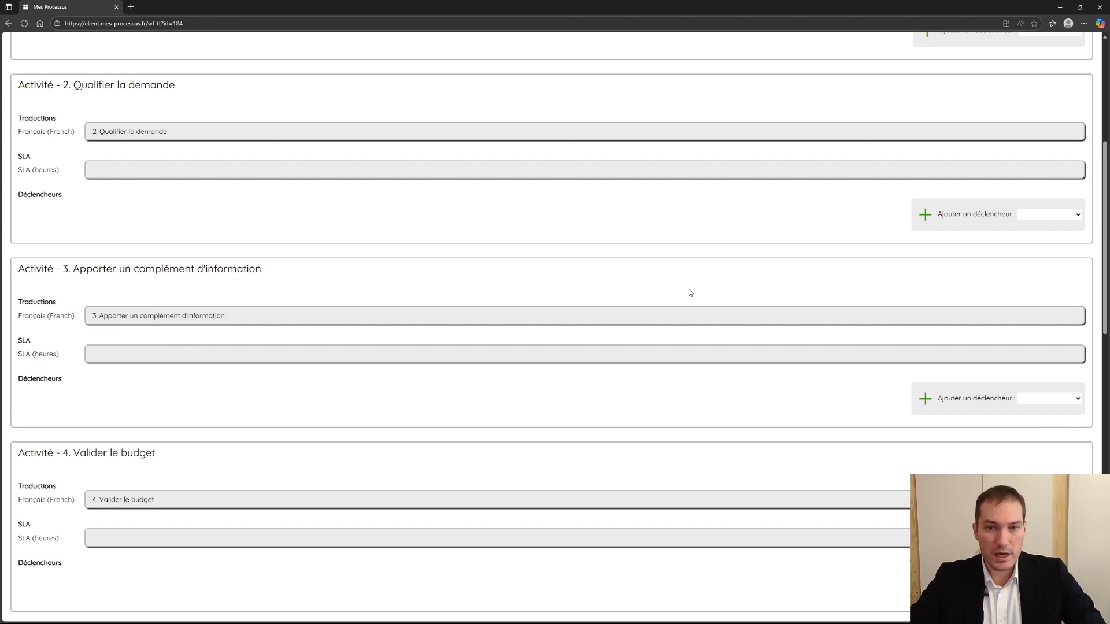
scroll(665, 350, "up", 5)
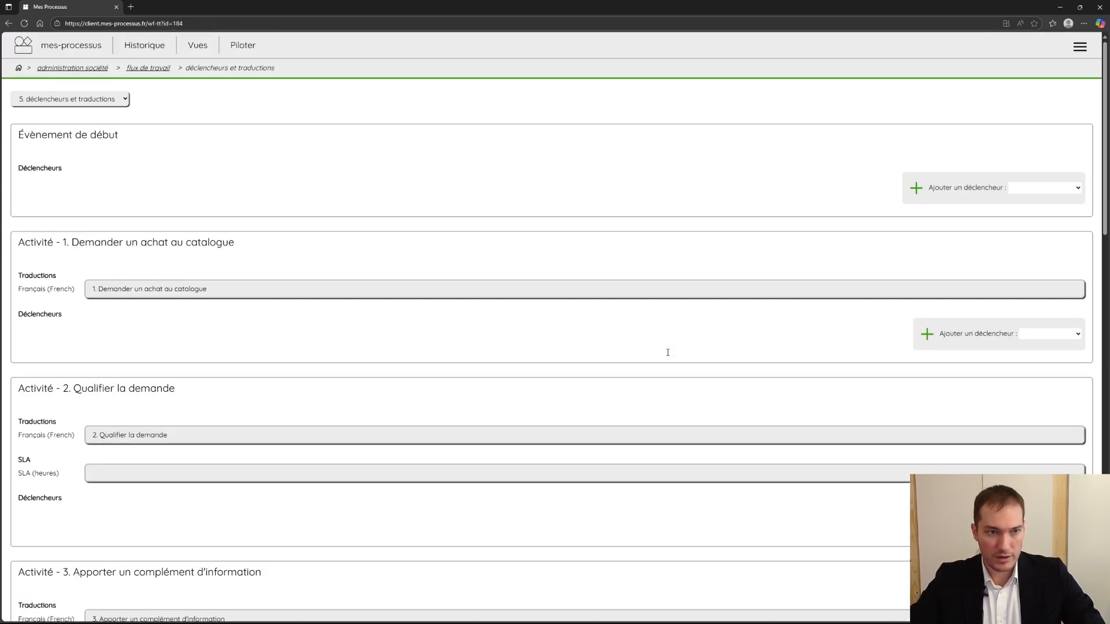
scroll(291, 356, "down", 6)
scroll(289, 363, "down", 15)
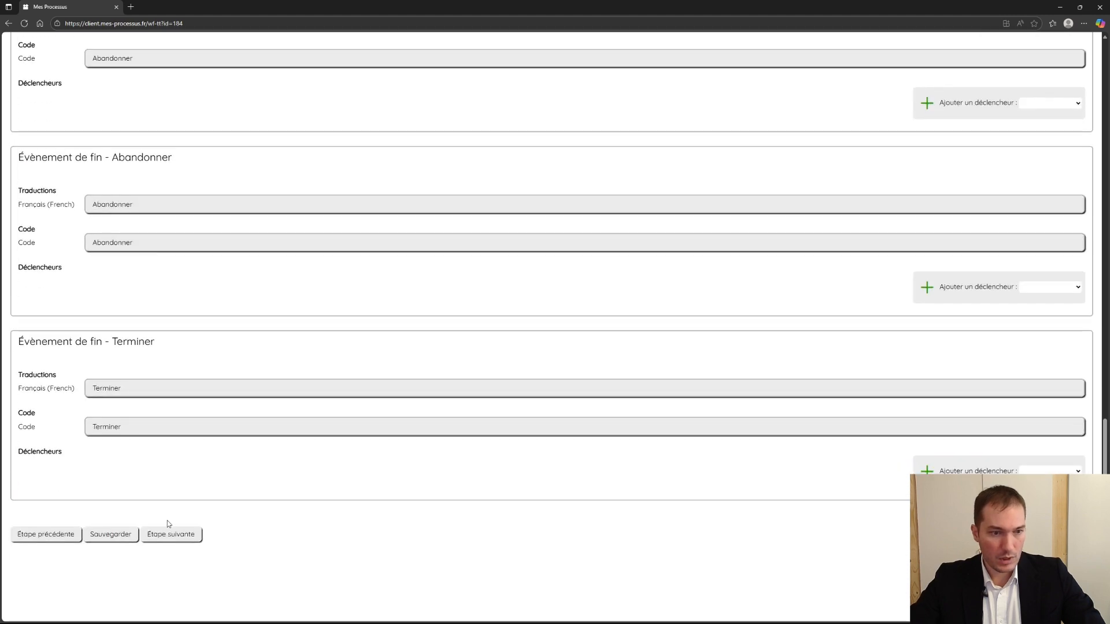
left_click(167, 535)
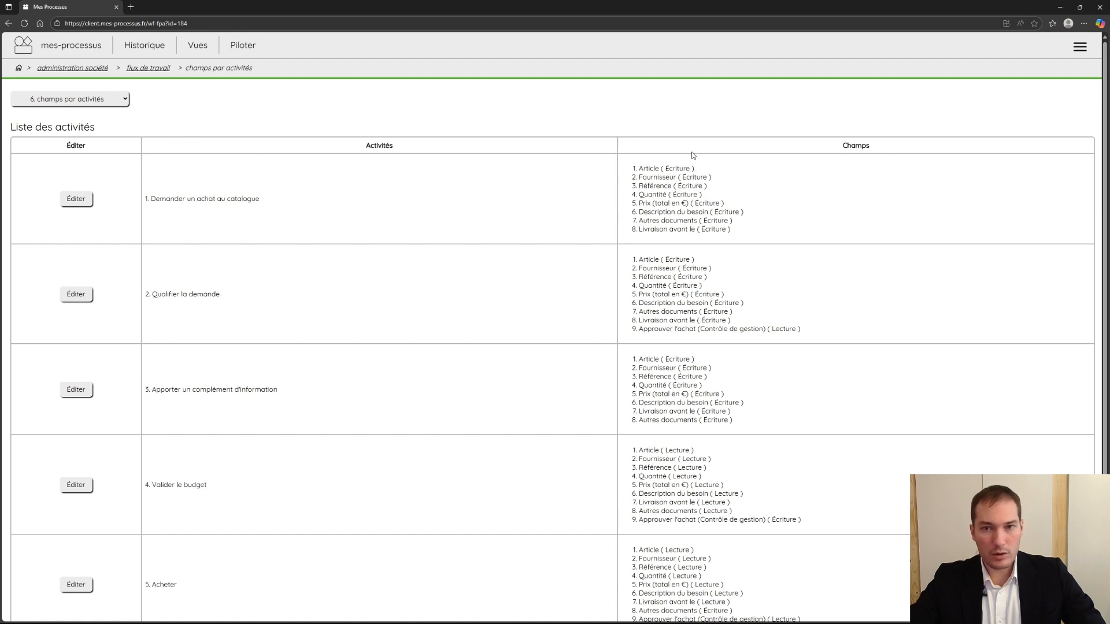
- Open the field settings of "1. Demander un achat au catalogue", review its read and write access, and advance to the gateways
left_click(75, 198)
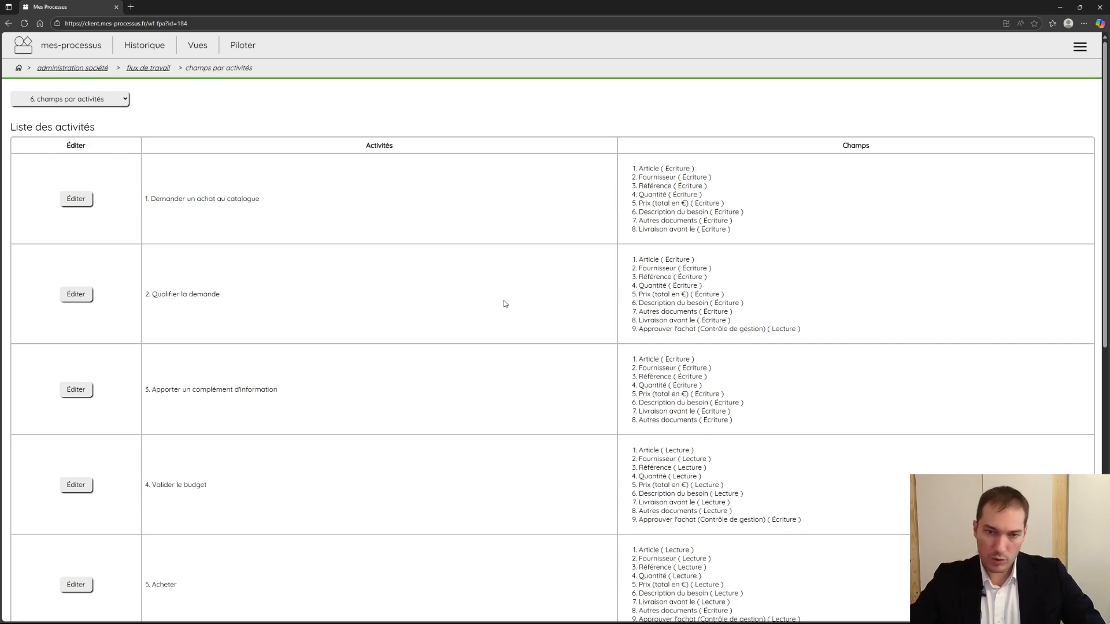
scroll(504, 300, "down", 9)
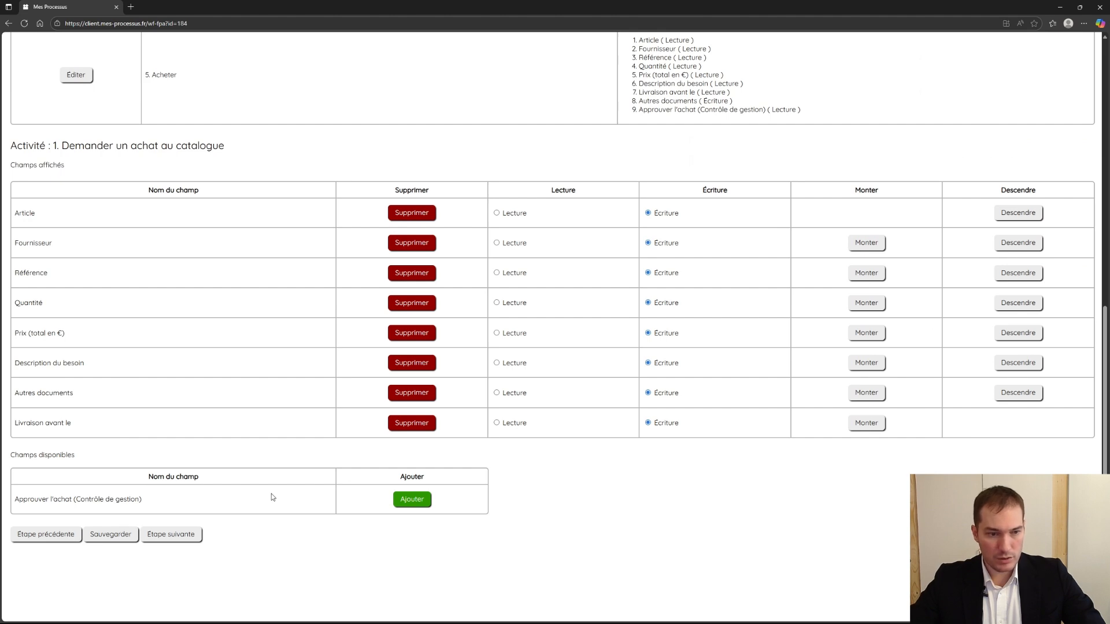
left_click_drag(11, 148, 227, 148)
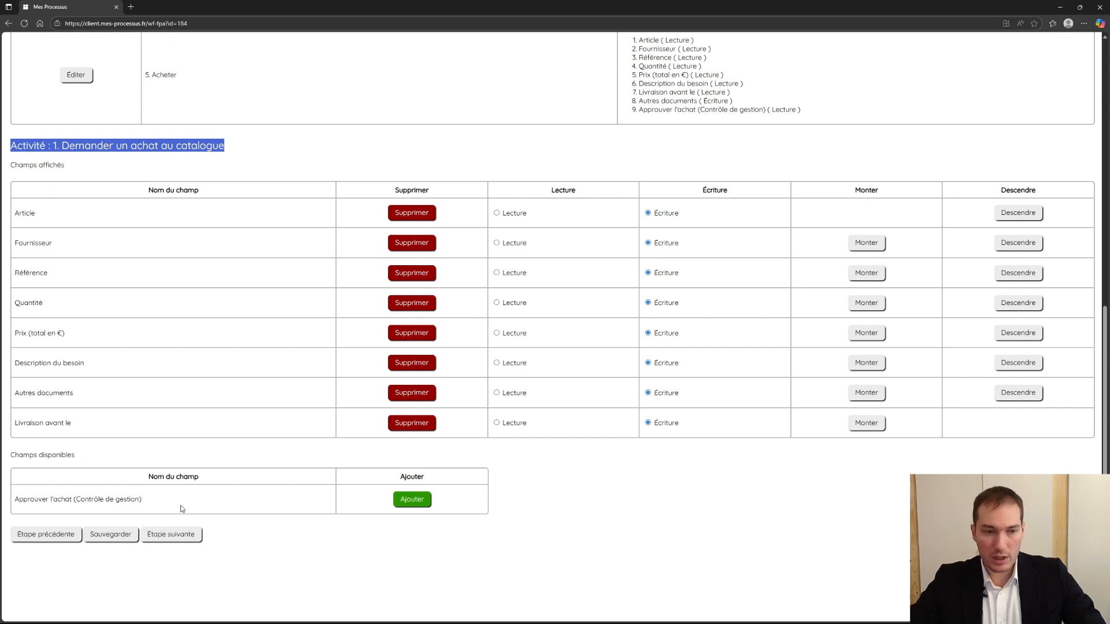
left_click(212, 152)
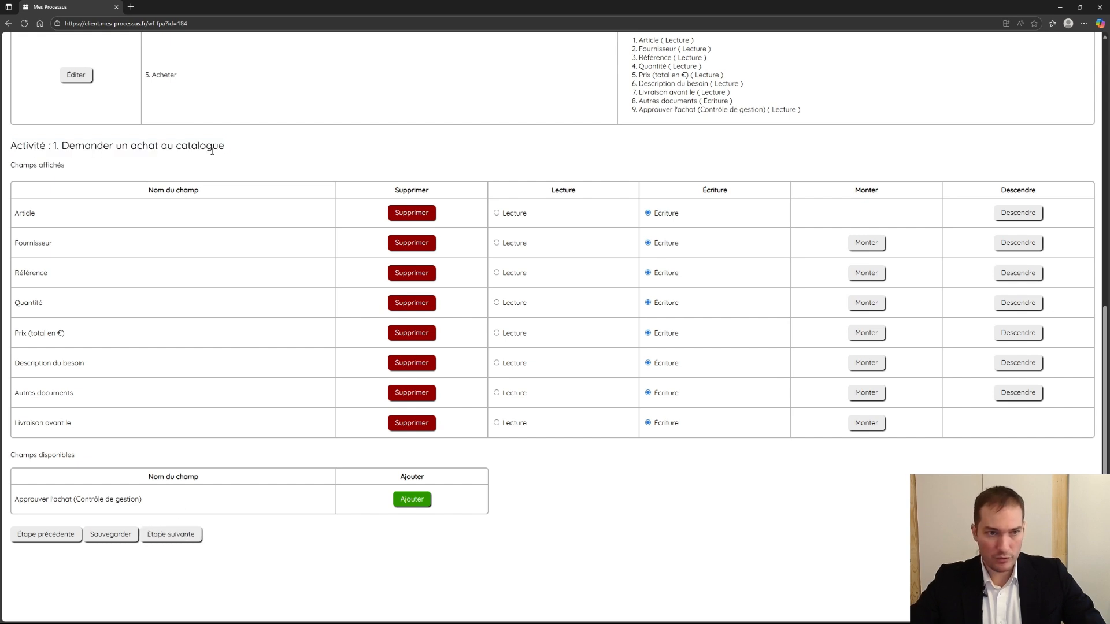
left_click(188, 536)
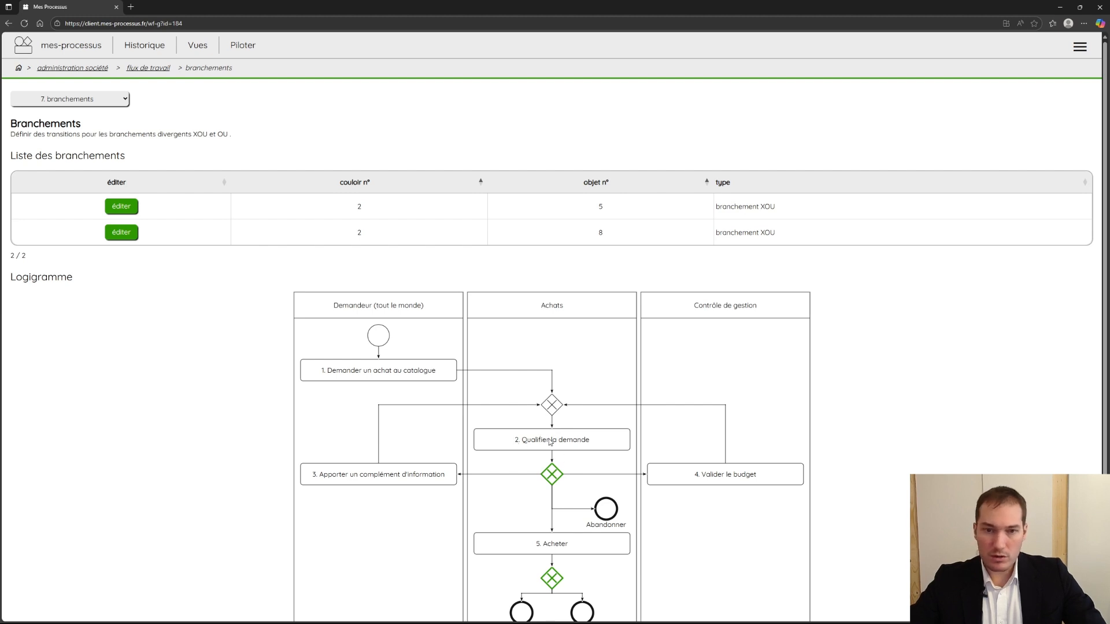
- Examine the diverging gateways in the flowchart and advance to the actors stage
scroll(550, 443, "down", 1)
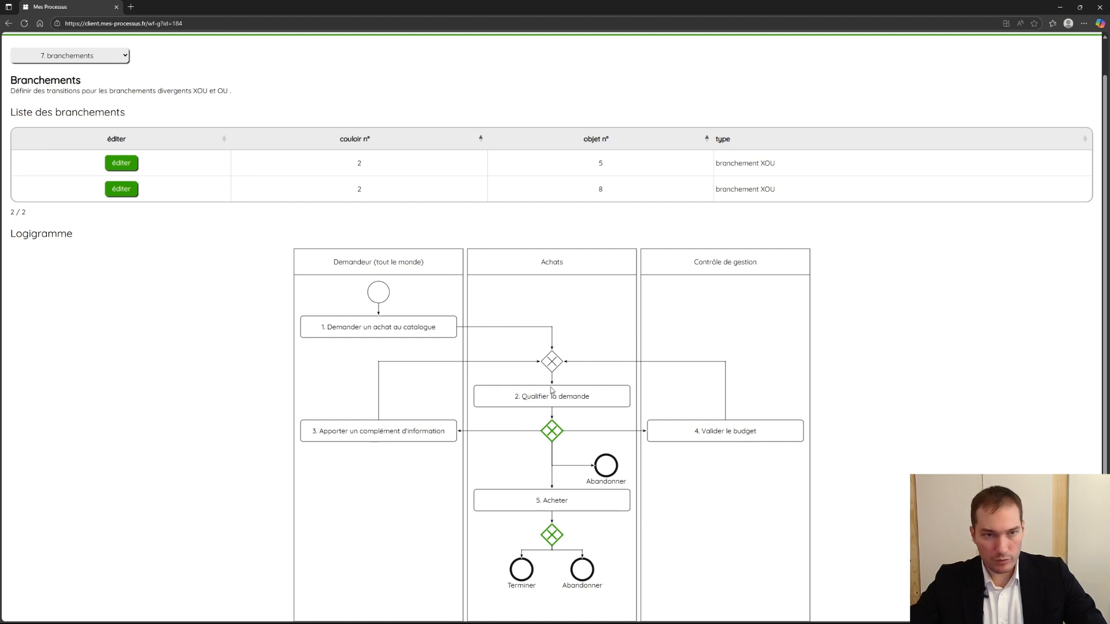
scroll(233, 332, "down", 2)
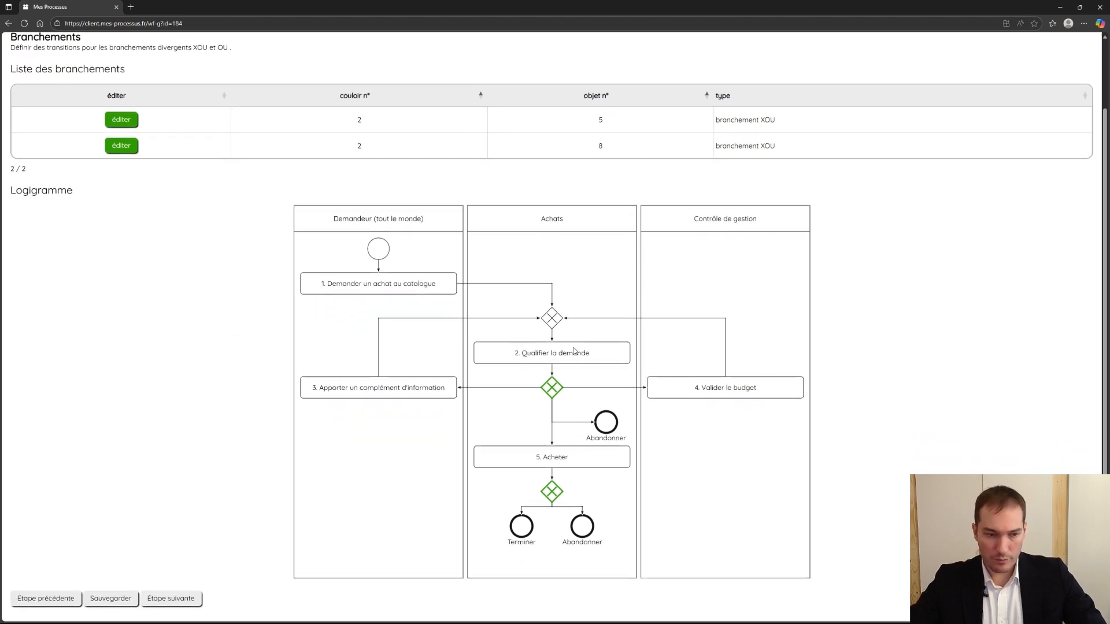
scroll(429, 349, "down", 1)
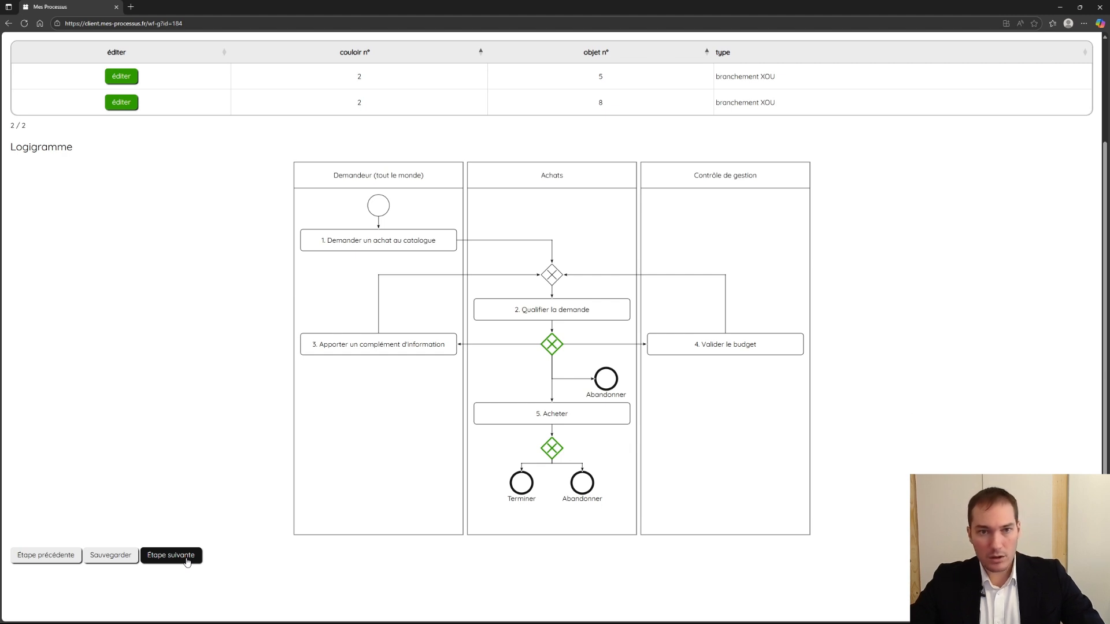
left_click(186, 559)
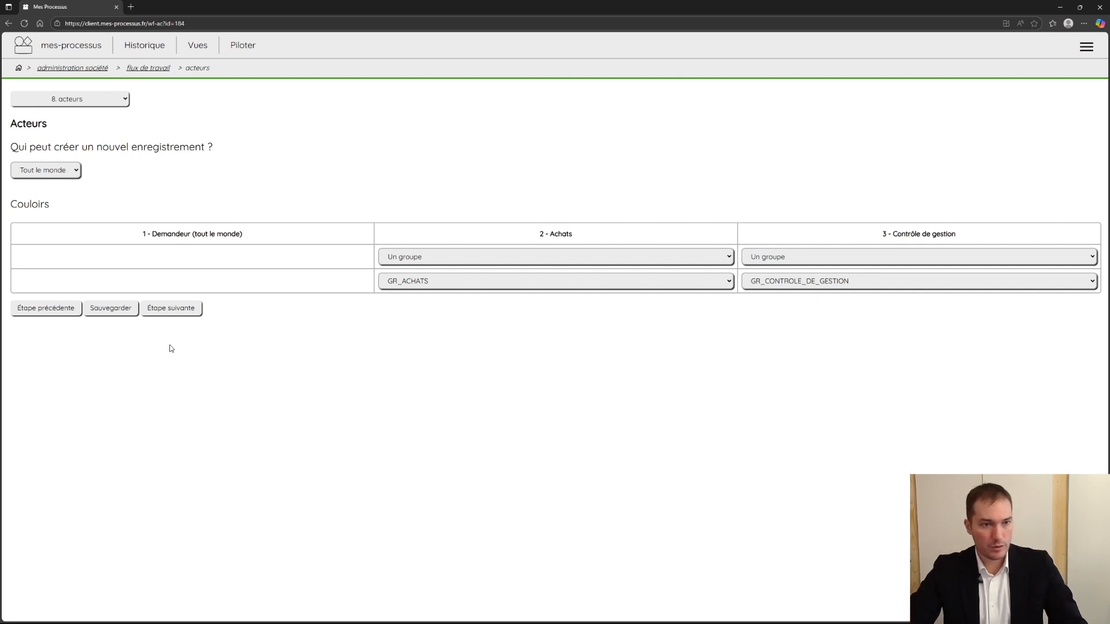
- Advance from the actors to the teams stage, look over the available teams, and continue to the views
left_click(173, 310)
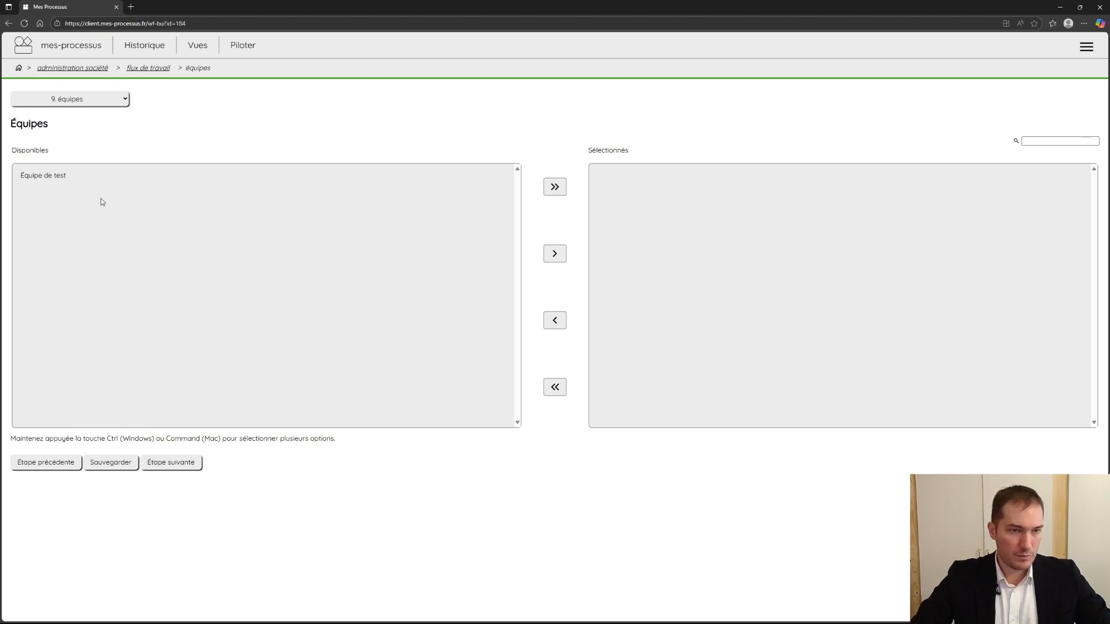
left_click_drag(41, 139, 8, 127)
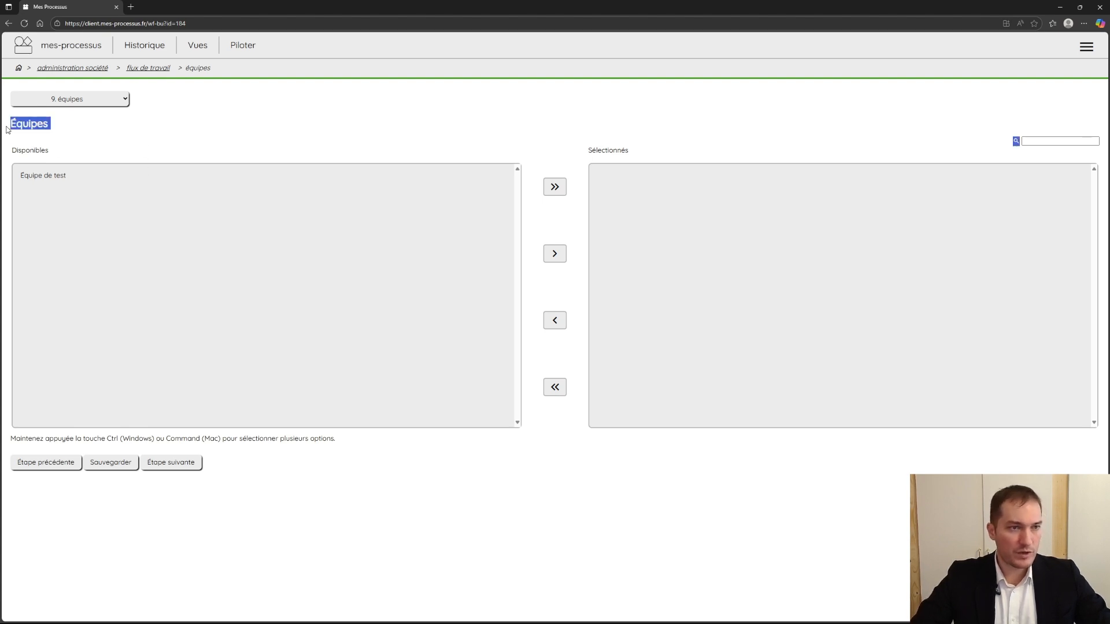
left_click(33, 126)
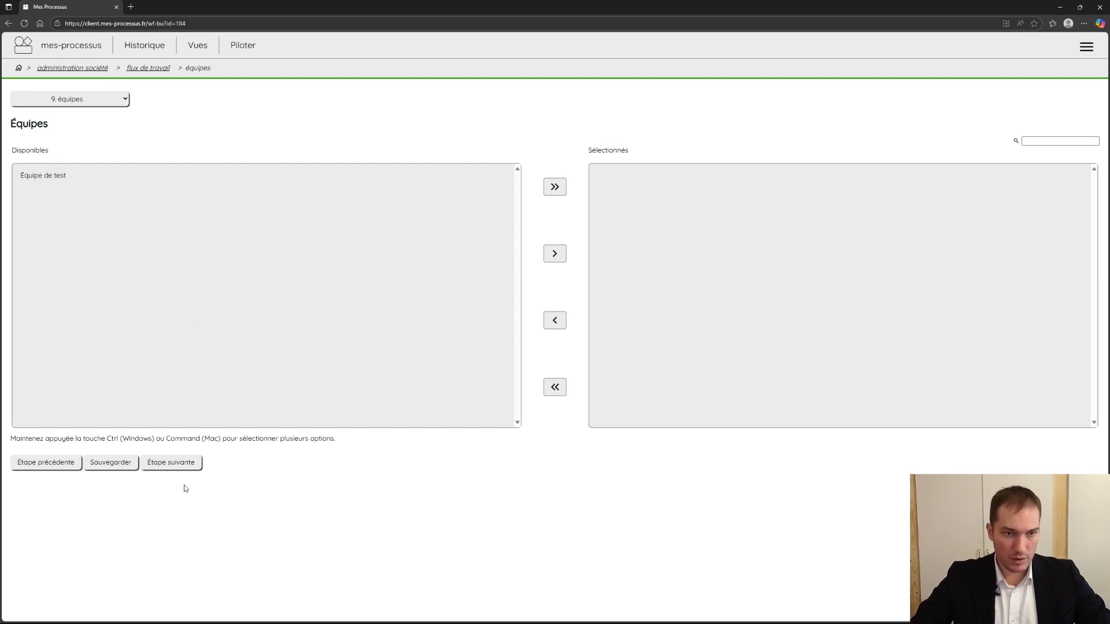
left_click(177, 467)
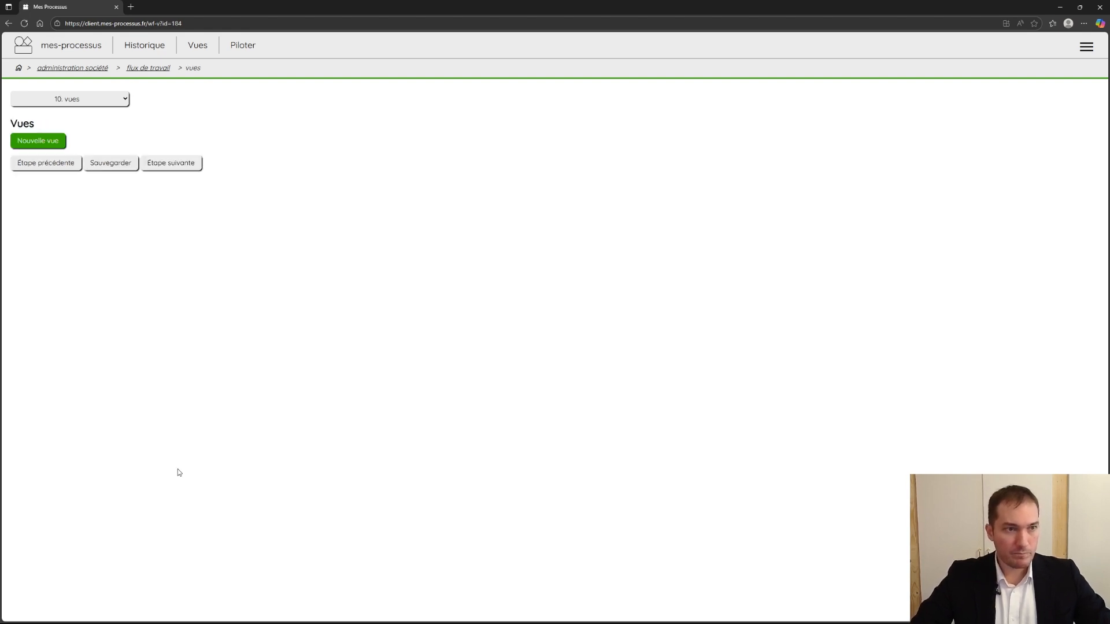
- Create a new view with the code DIRECTEURS and assign the group GR_DIRECTEURS to it
left_click(61, 141)
double_click(144, 249)
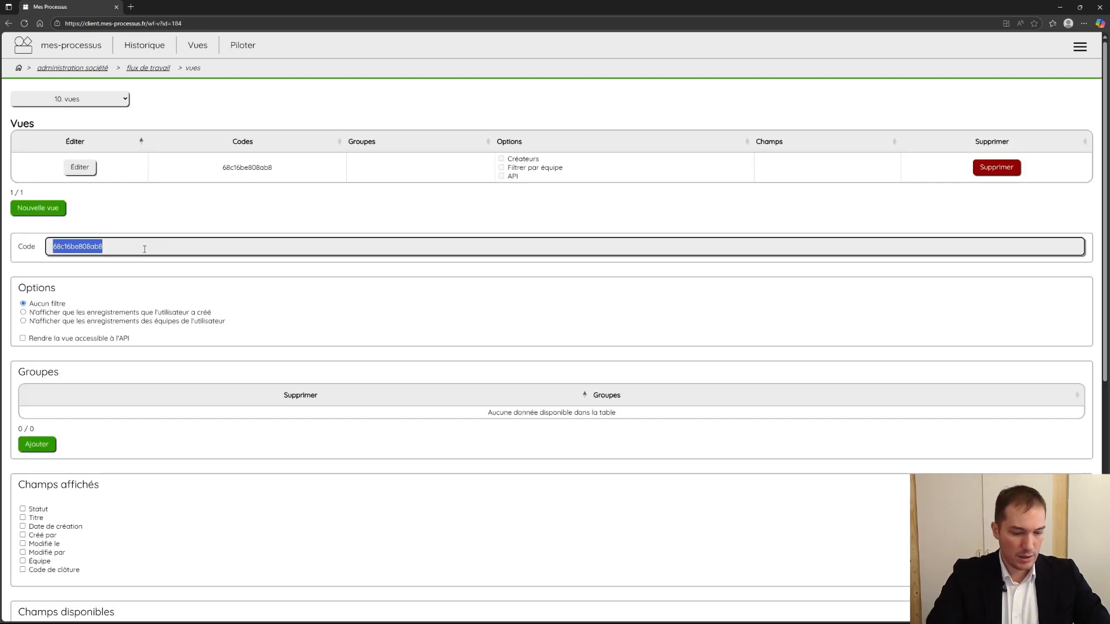
type("DIRECTEURS")
left_click(36, 444)
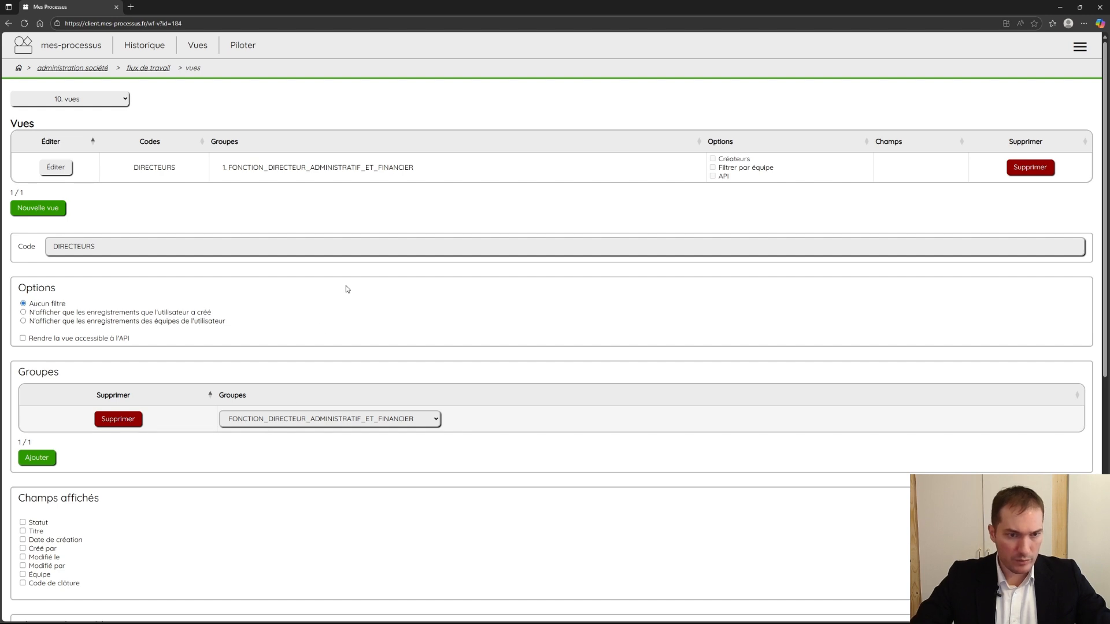
left_click(311, 342)
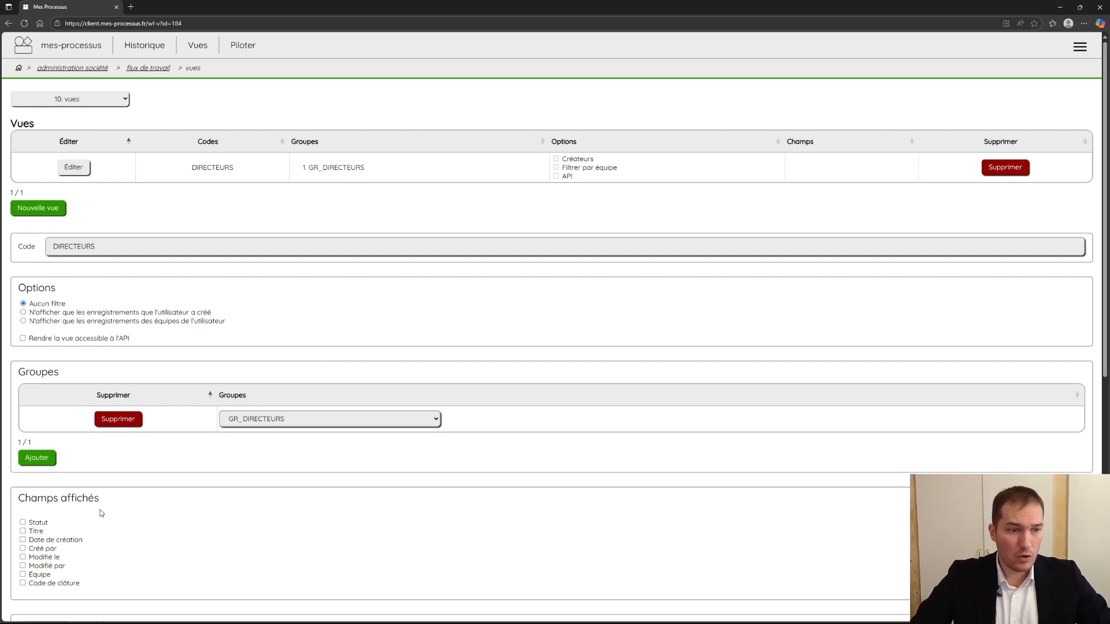
- Include all eight system fields, from Statut to Code de clôture, plus the Article field in the DIRECTEURS view
left_click(38, 524)
left_click(35, 531)
left_click(36, 540)
left_click(36, 549)
left_click(35, 557)
left_click(36, 566)
left_click(36, 574)
left_click(36, 583)
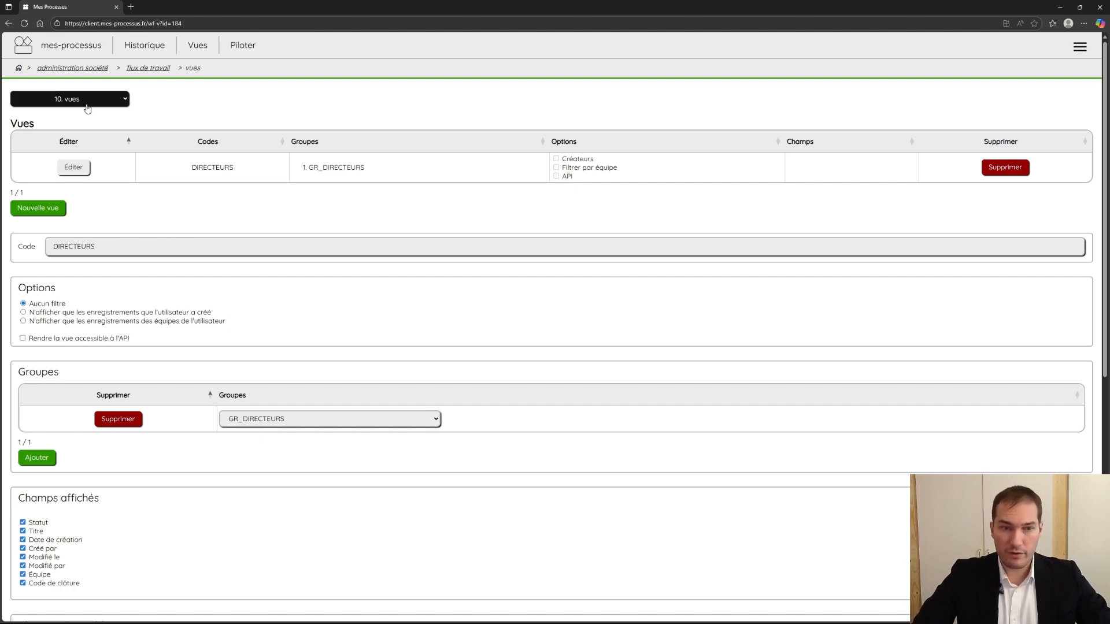
scroll(464, 261, "down", 5)
left_click(110, 582)
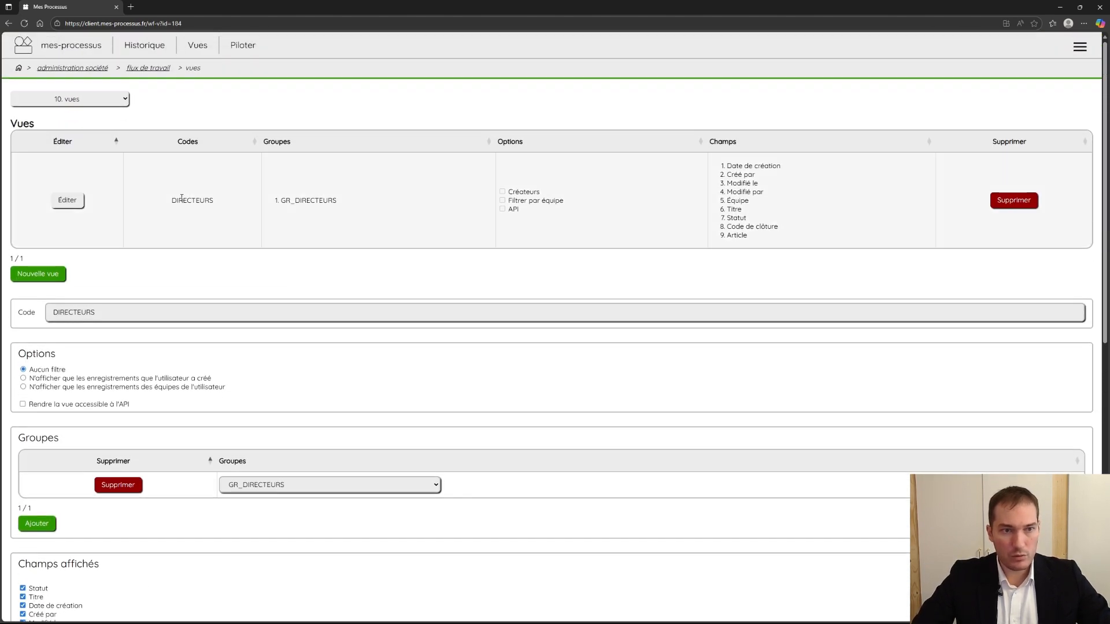
- Check the DIRECTEURS view's code, group and displayed fields in the list of views
double_click(183, 200)
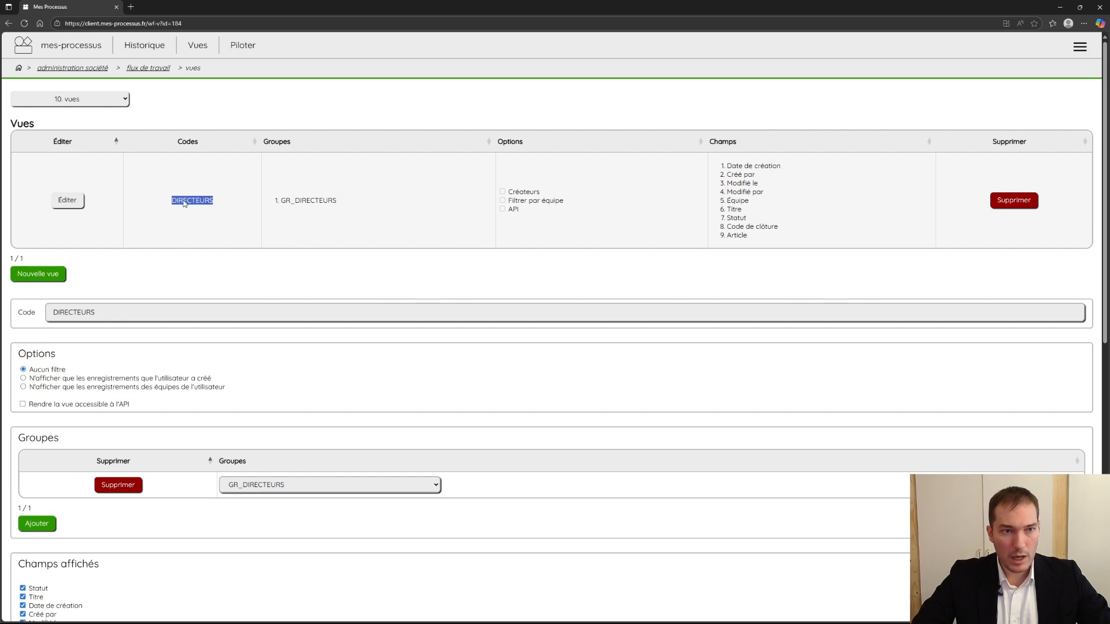
left_click(243, 214)
double_click(308, 200)
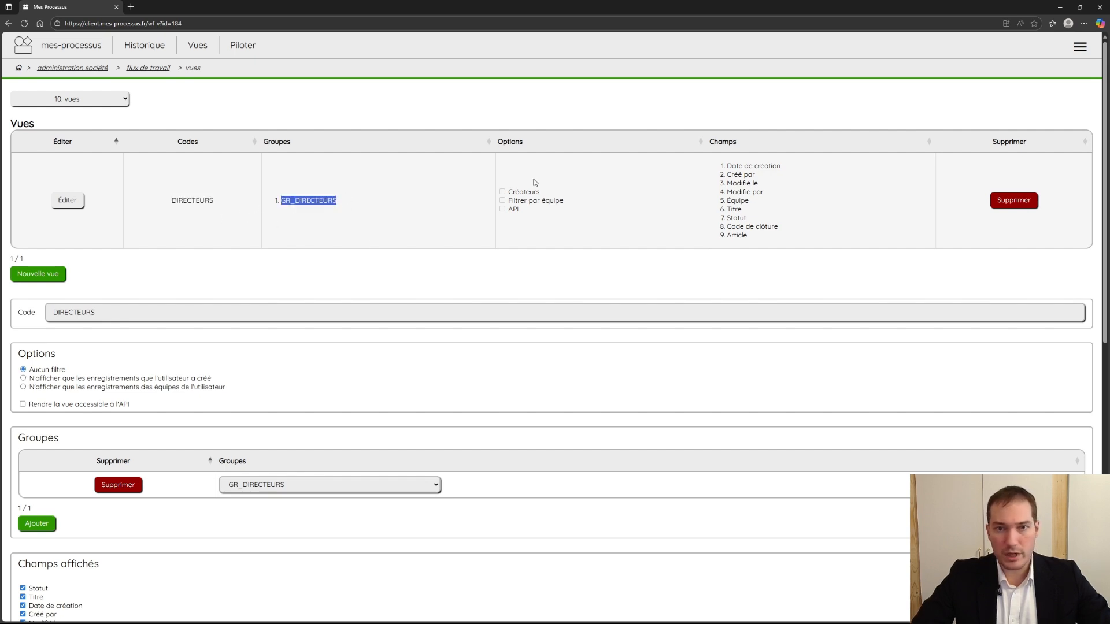
left_click_drag(727, 166, 762, 237)
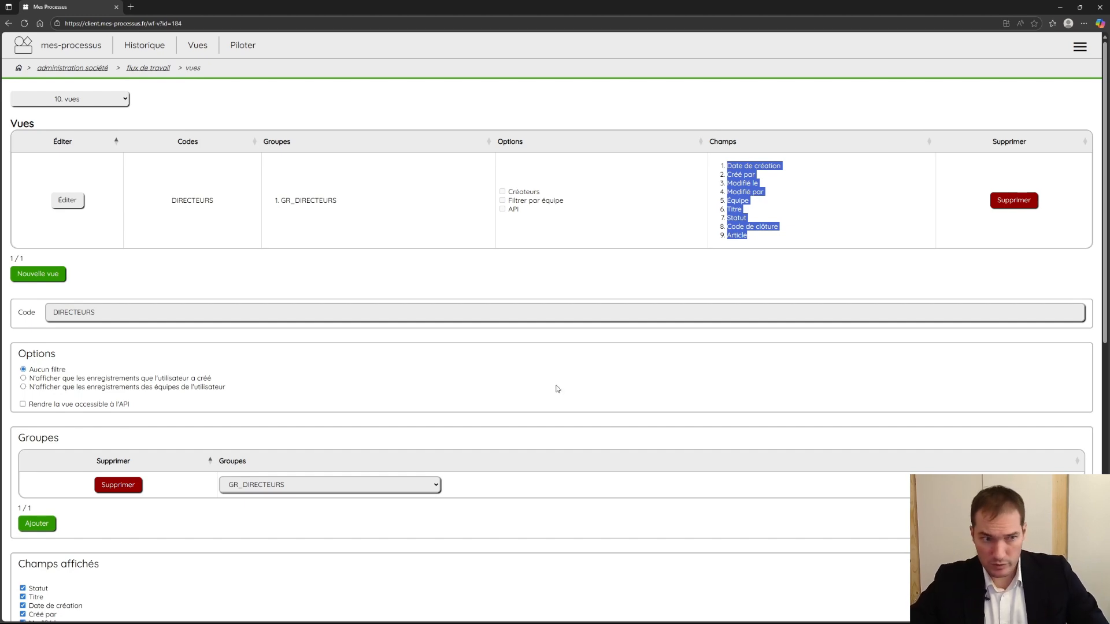
- Advance to validation, review the test results, and change the workflow's status from brouillon to test
scroll(571, 376, "down", 9)
left_click(178, 533)
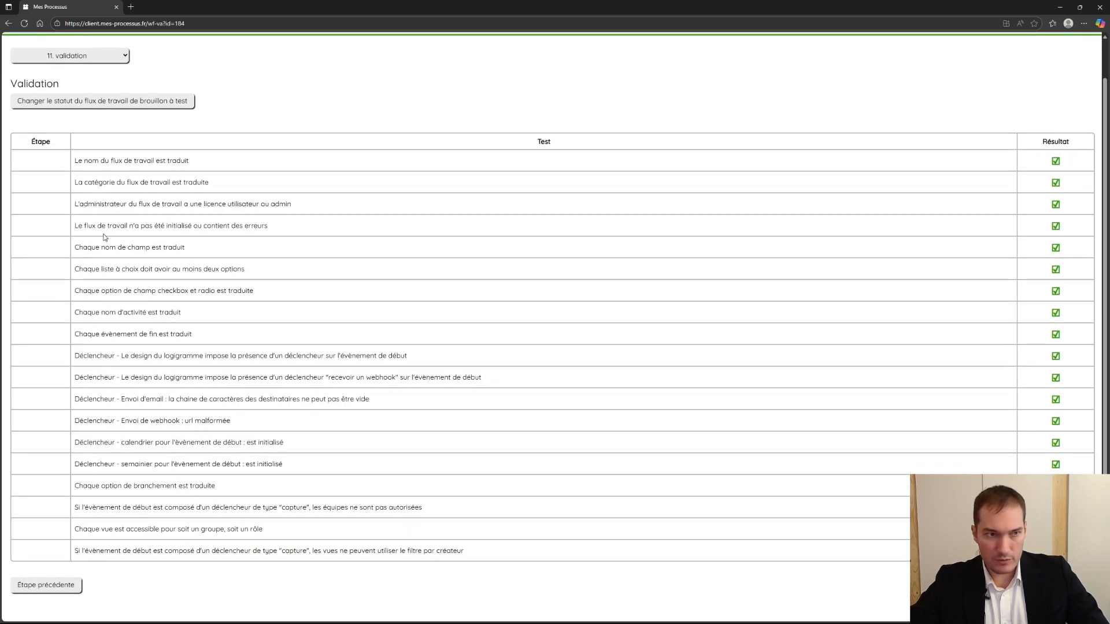
scroll(257, 261, "up", 1)
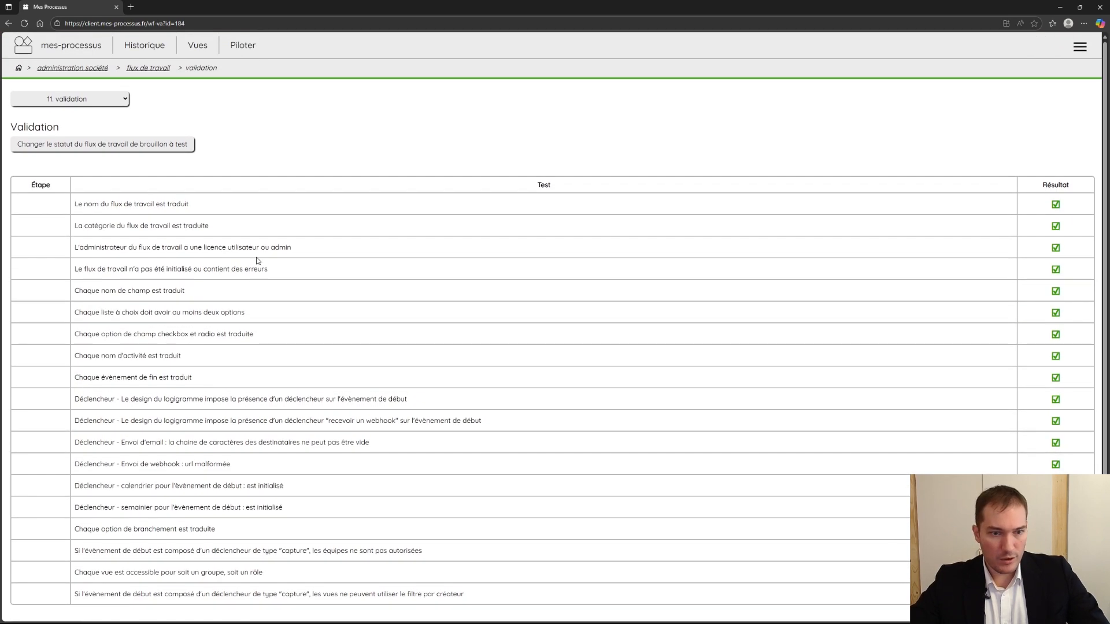
left_click(140, 149)
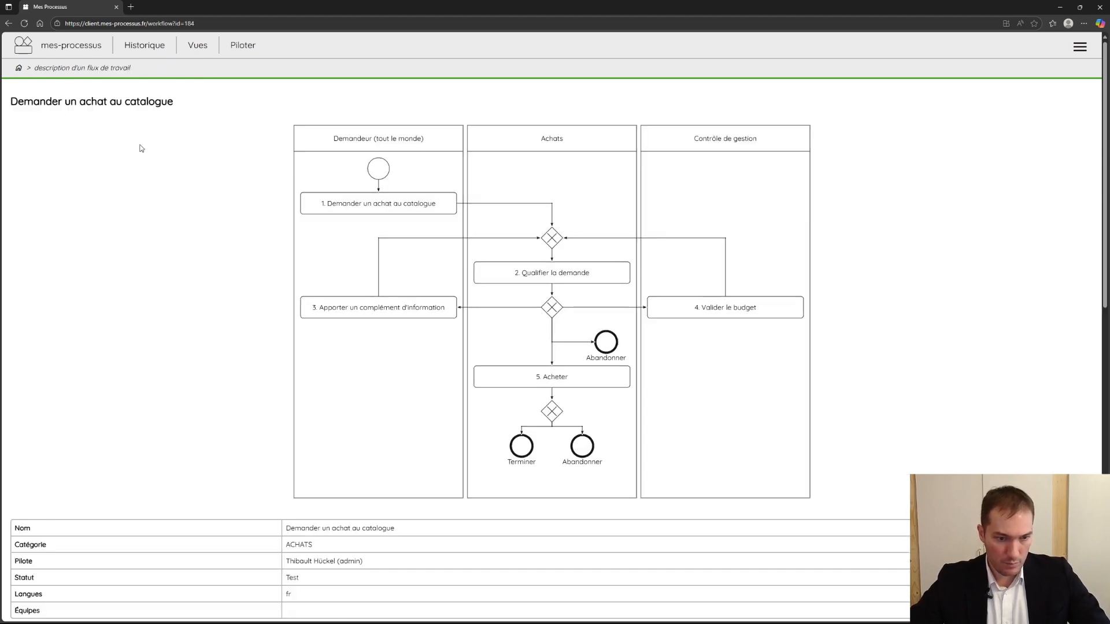